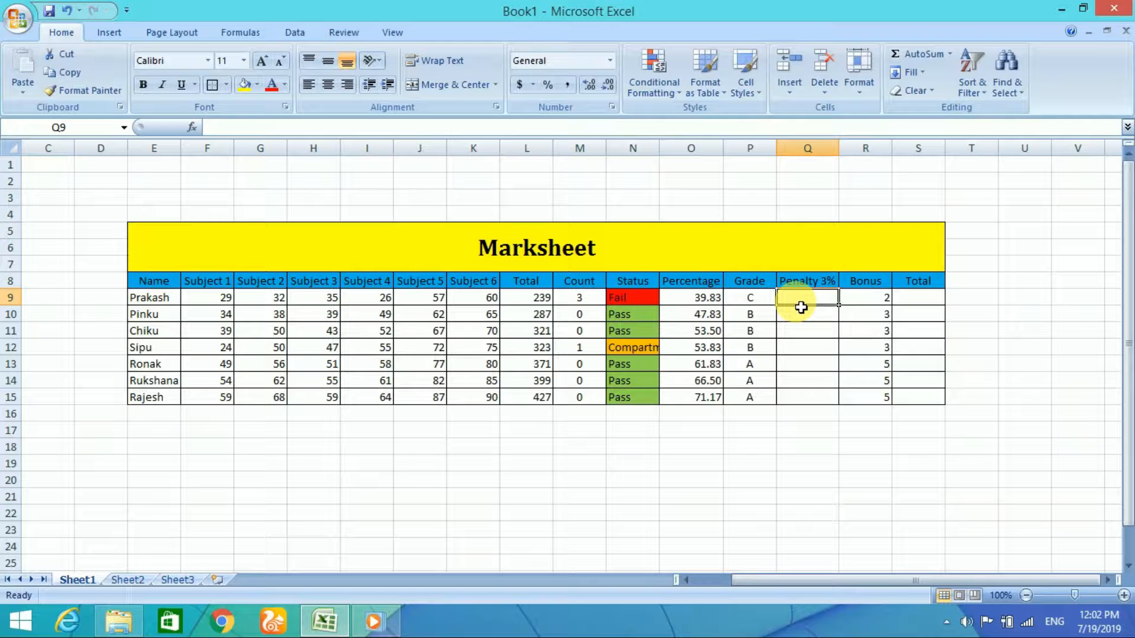
Step: Enter the formula =L9-(L9*3%) in the first Penalty 3% cell, Q9, and fill it down to Q15
text(=)
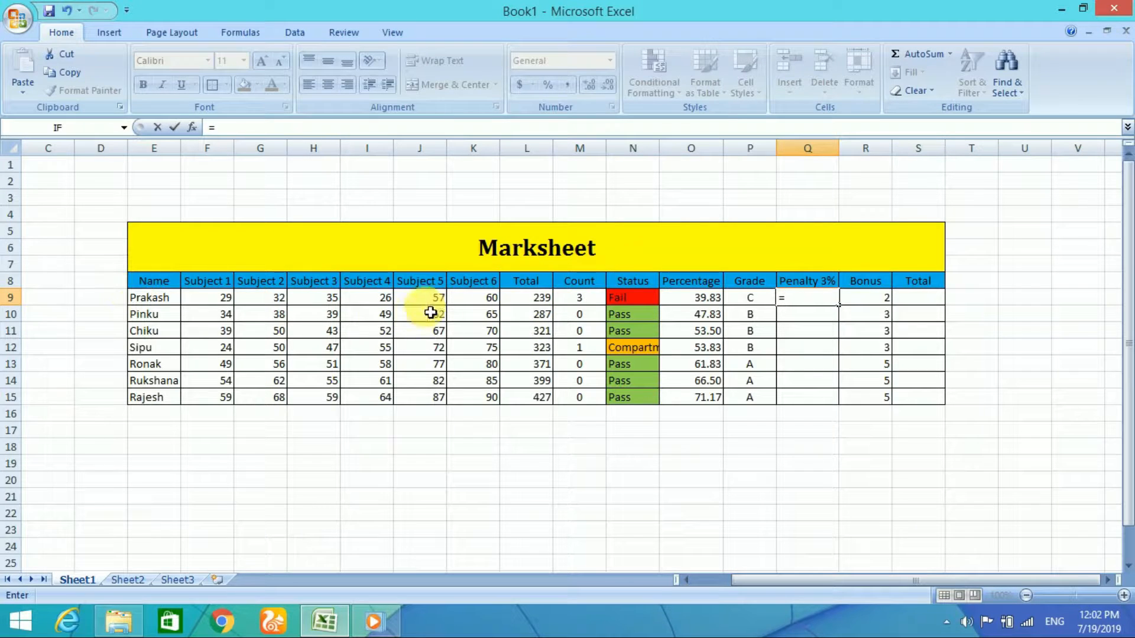
click(540, 303)
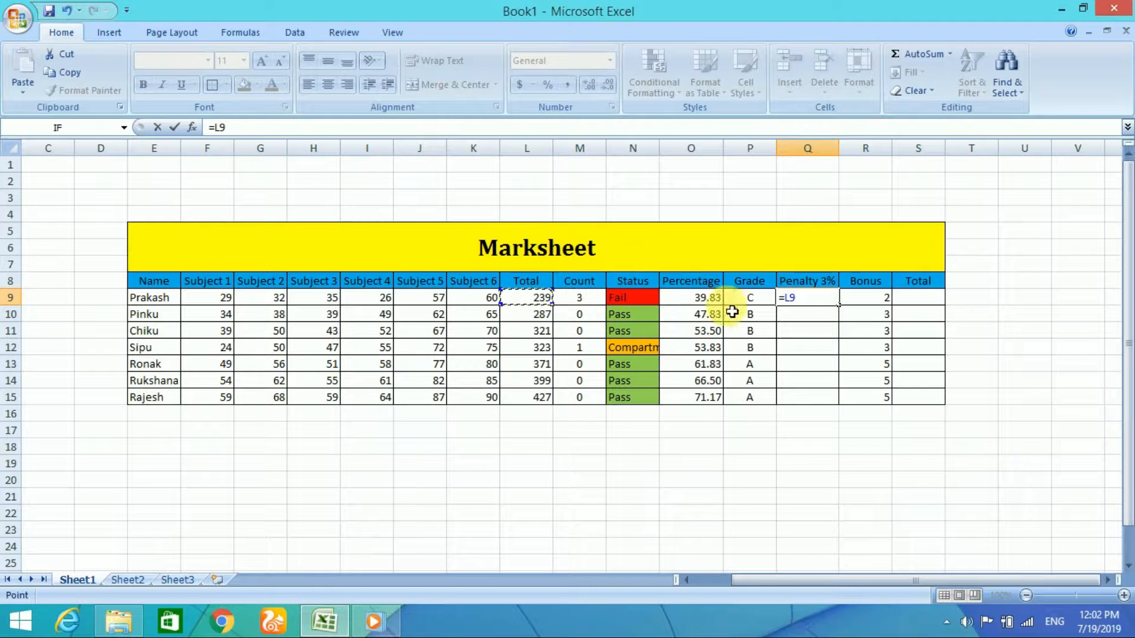
text(-)
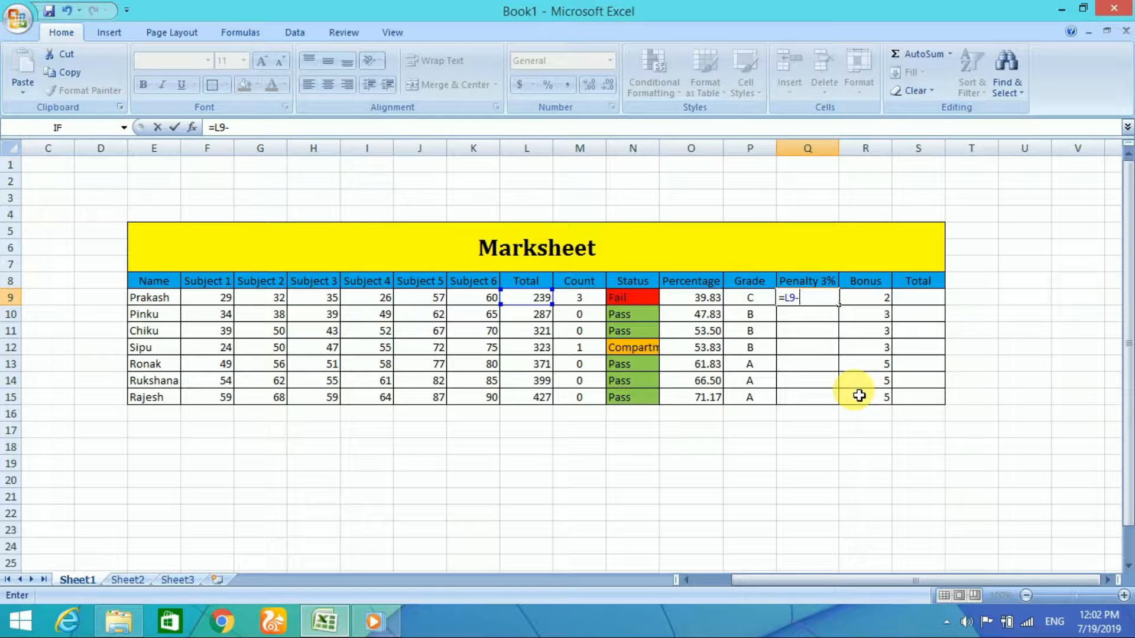
text(()
click(543, 305)
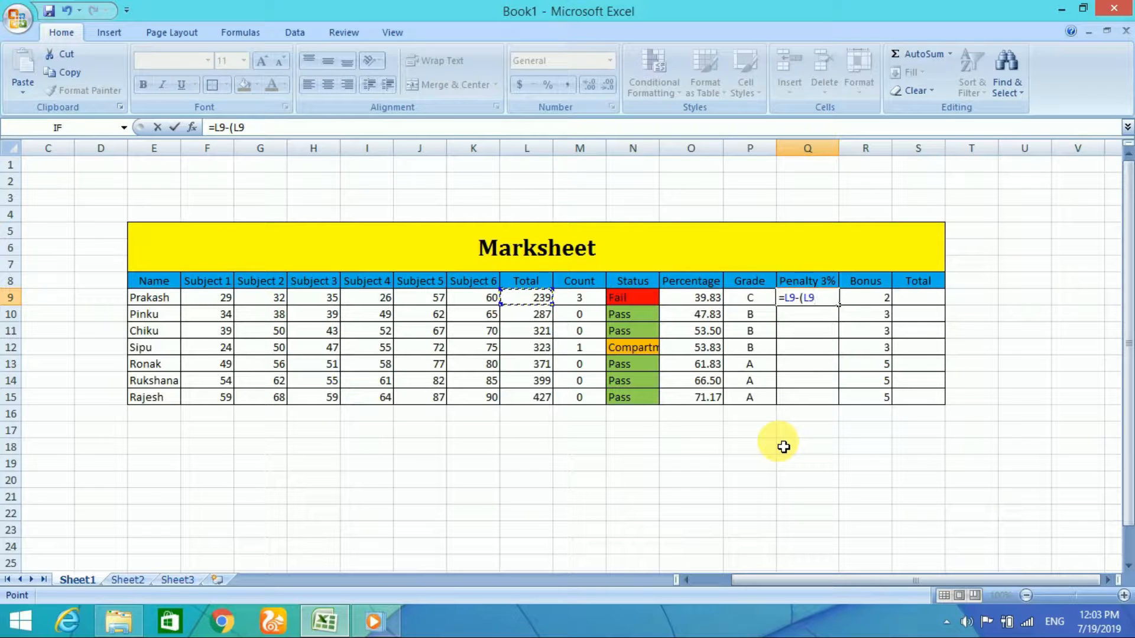
text(*)
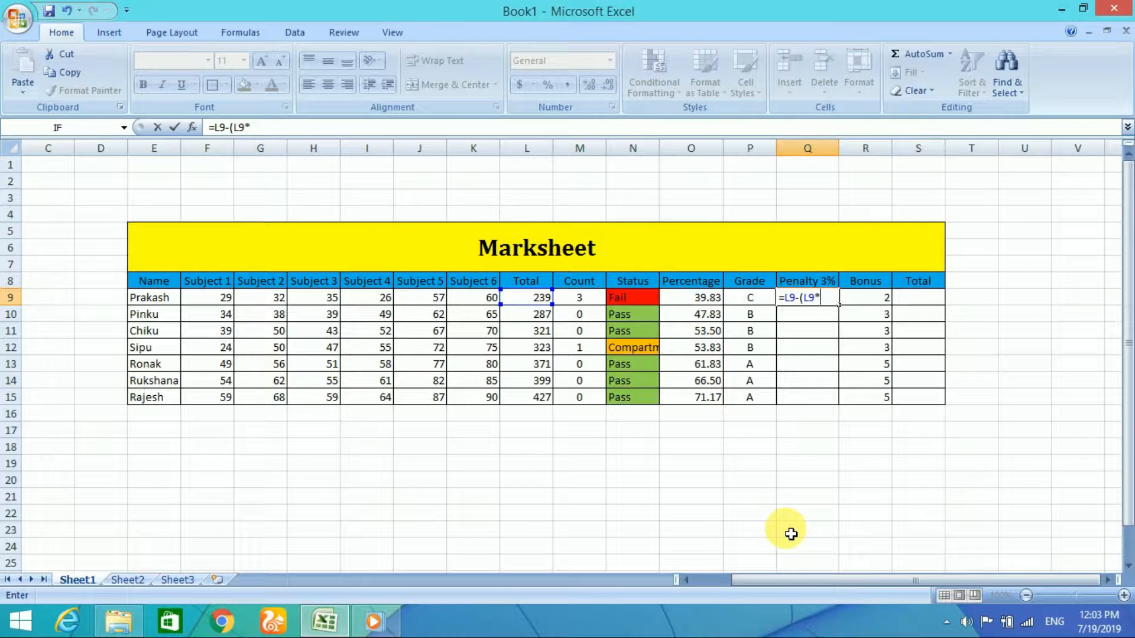
text(3)
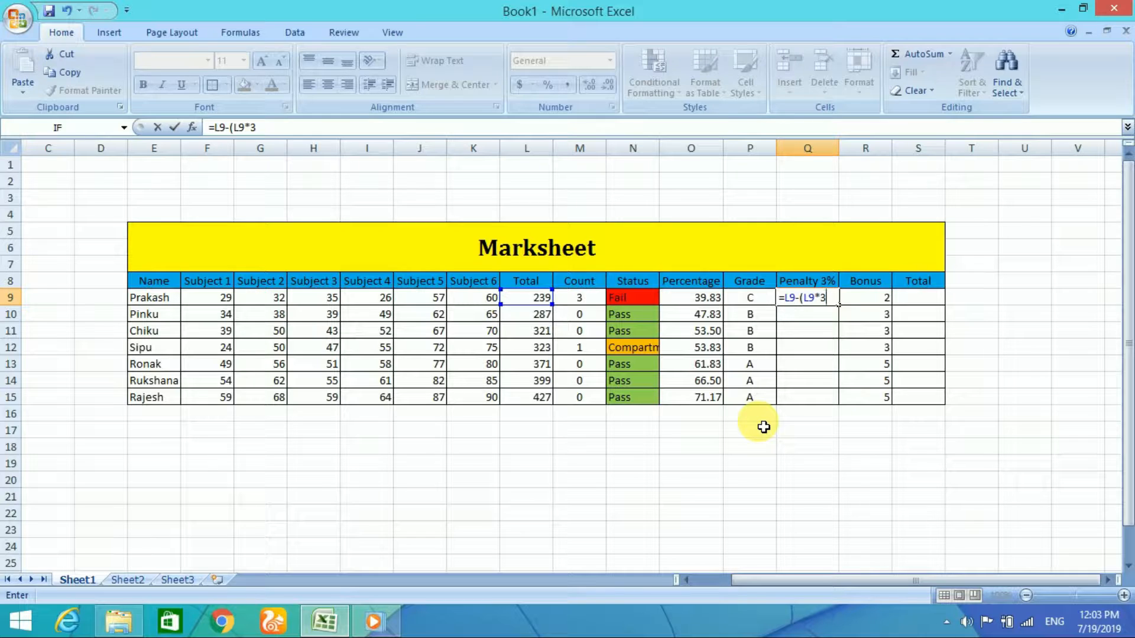
text(%))
key(Return)
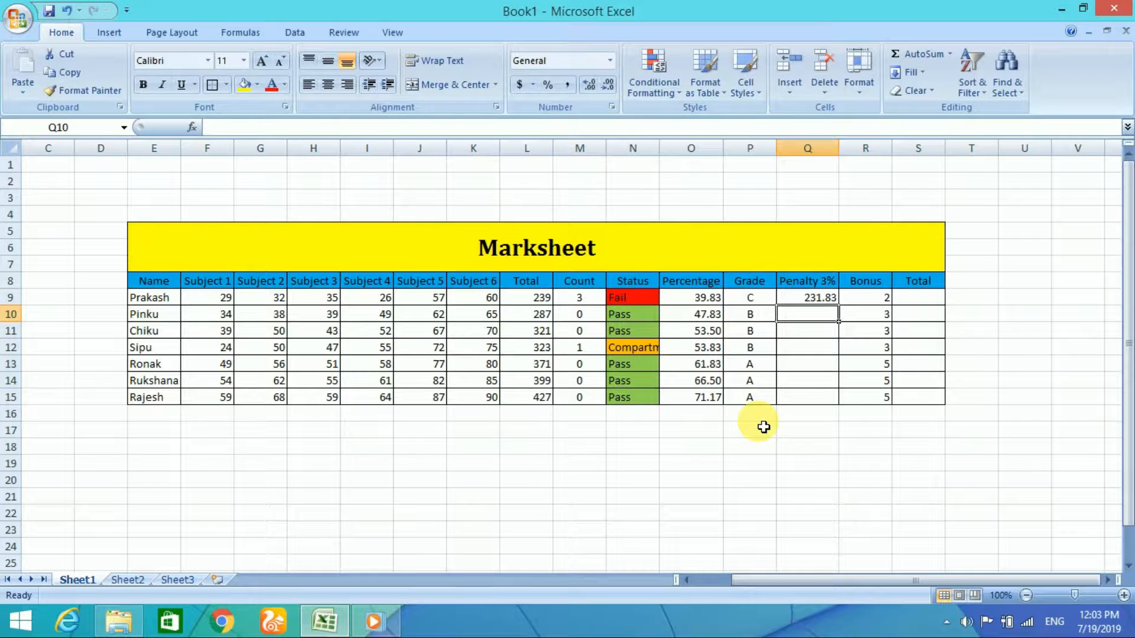
click(817, 299)
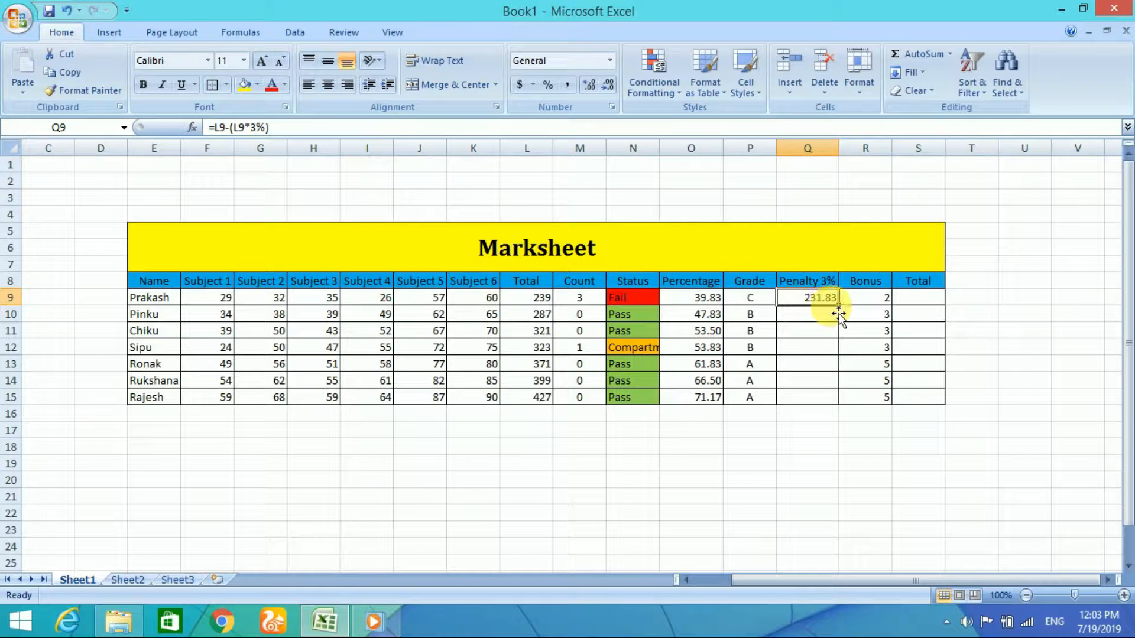
drag(839, 305, 842, 405)
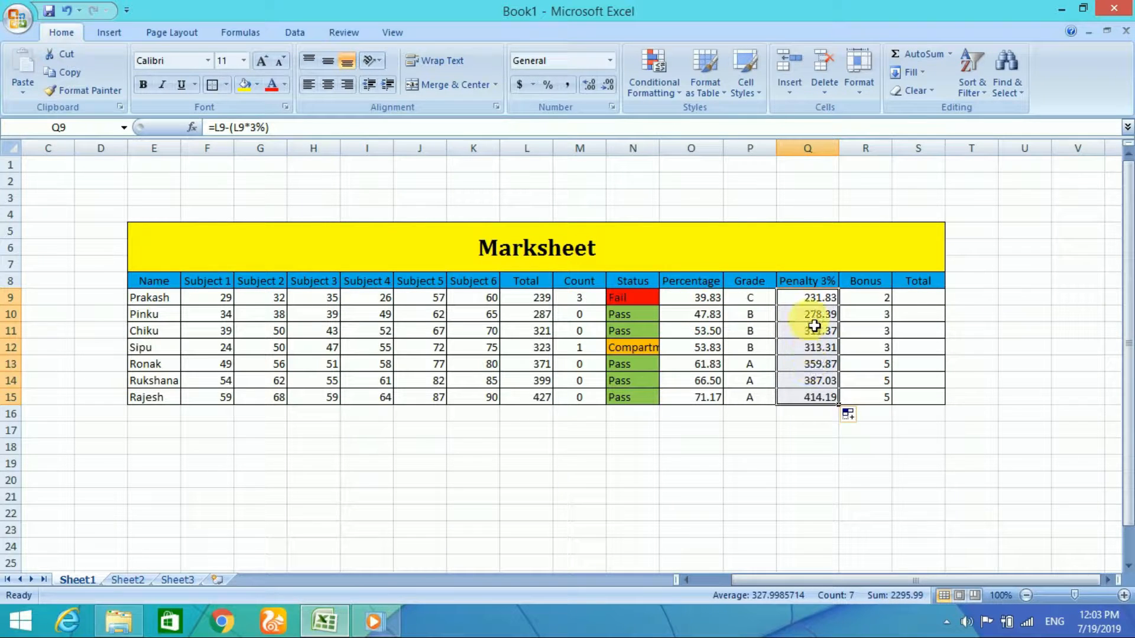
click(822, 353)
click(818, 316)
click(802, 299)
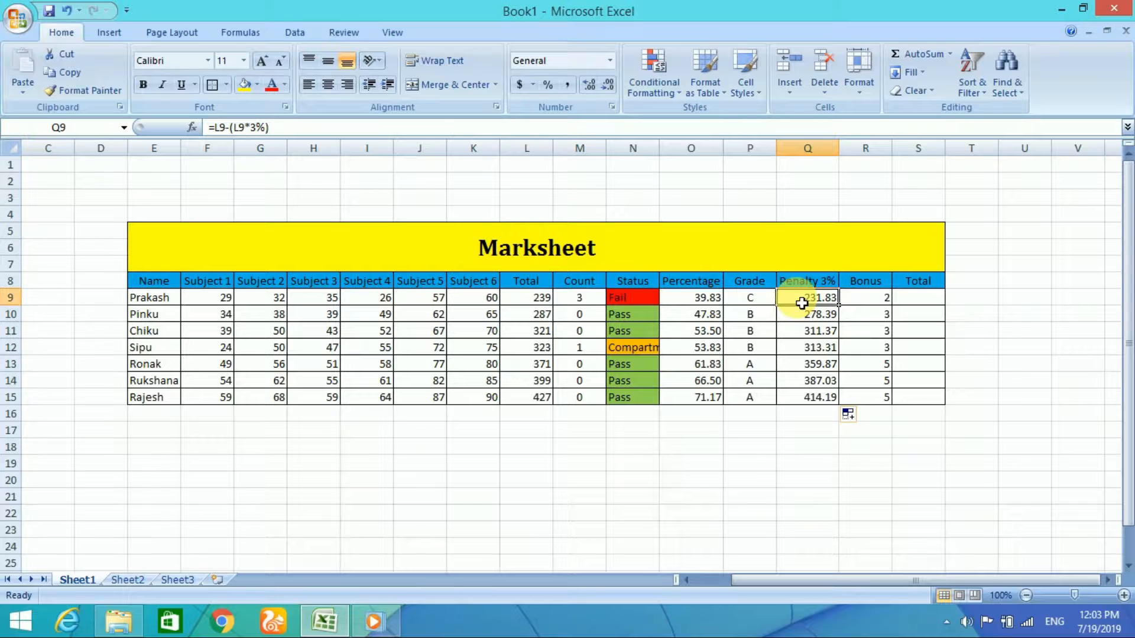
click(764, 299)
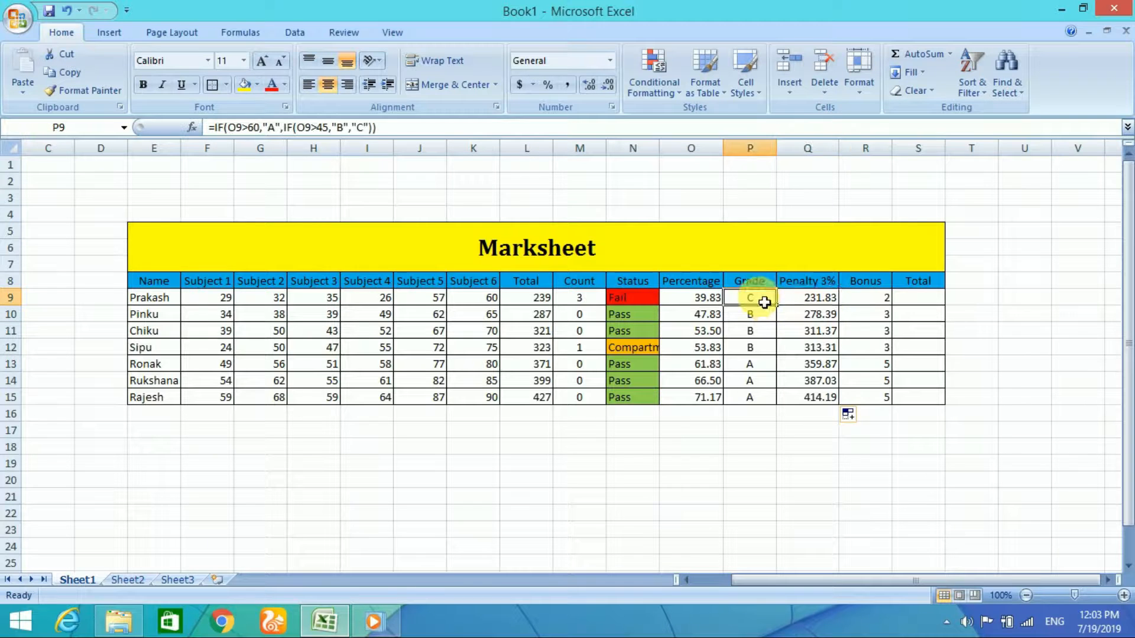
click(869, 298)
click(885, 314)
click(868, 298)
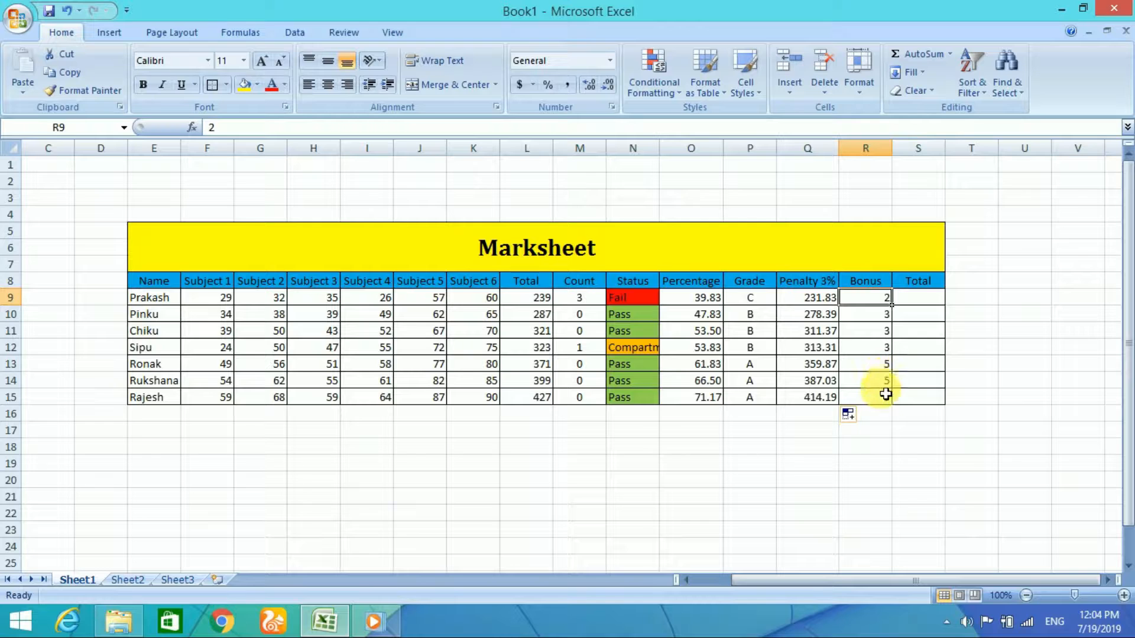
Step: Enter the formula =Q9+(Q9*R9%) in the final Total column's cell S9 and fill it down to S15
click(909, 304)
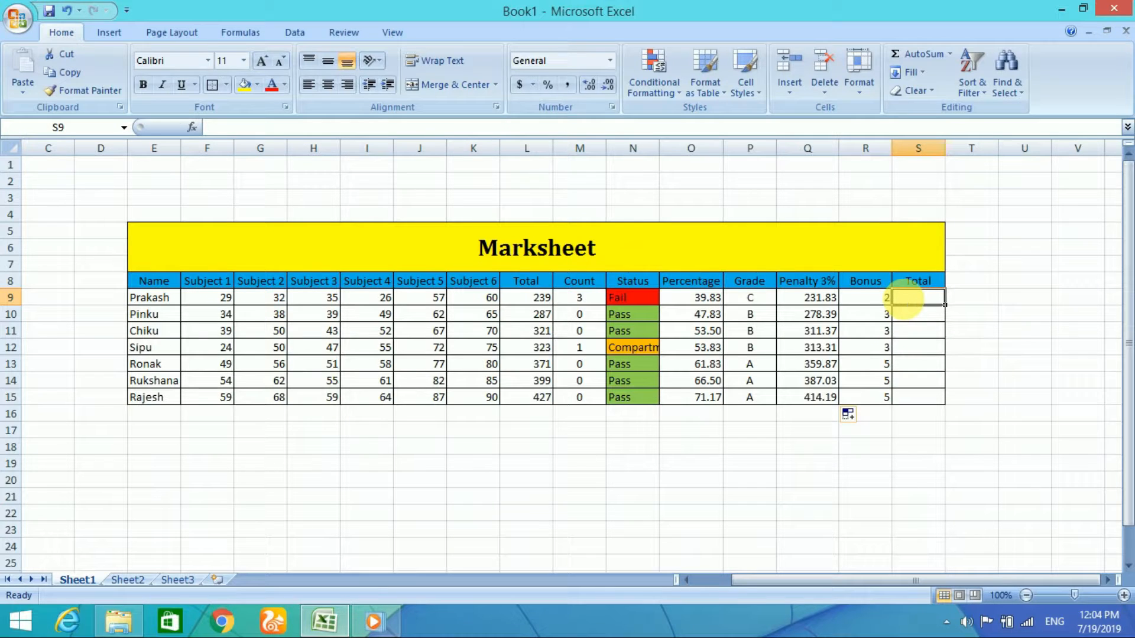
text(=)
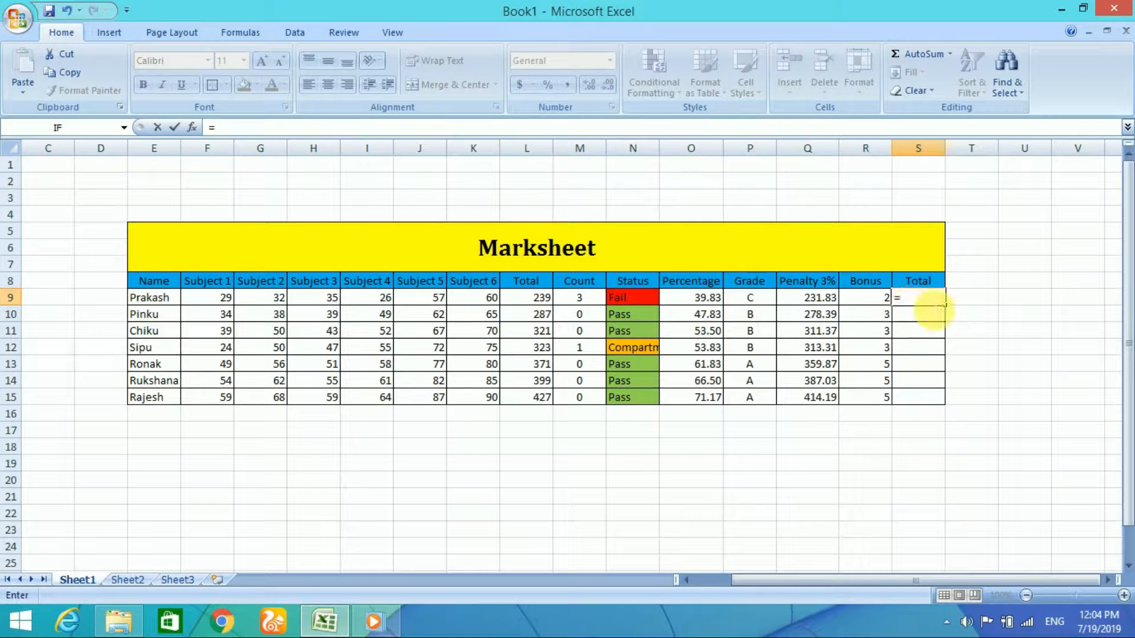
click(821, 302)
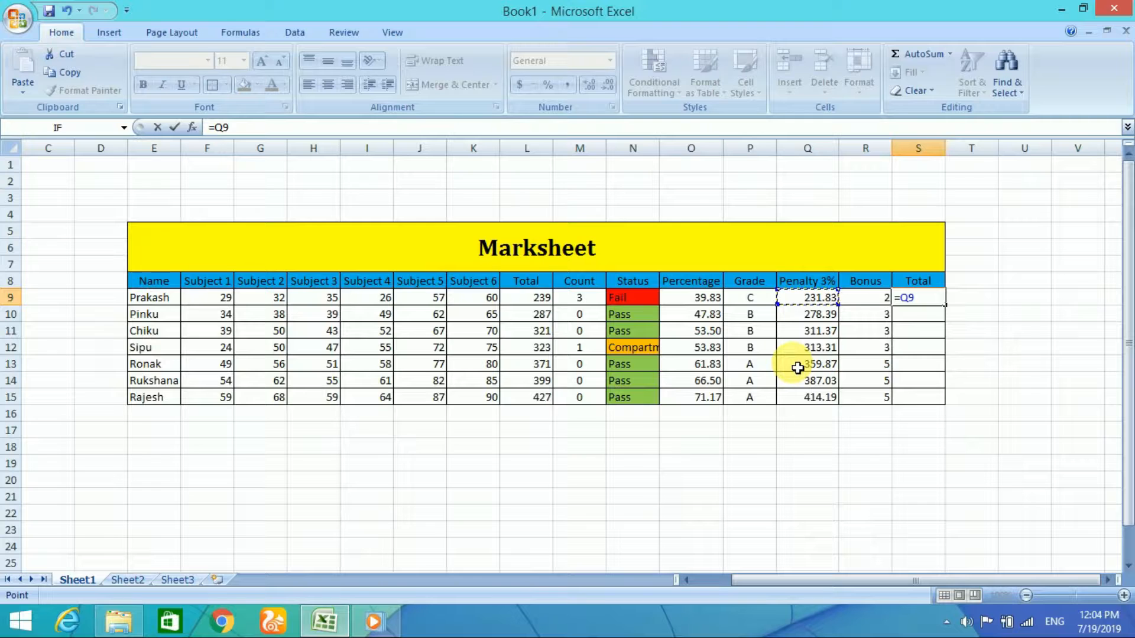
text(=)
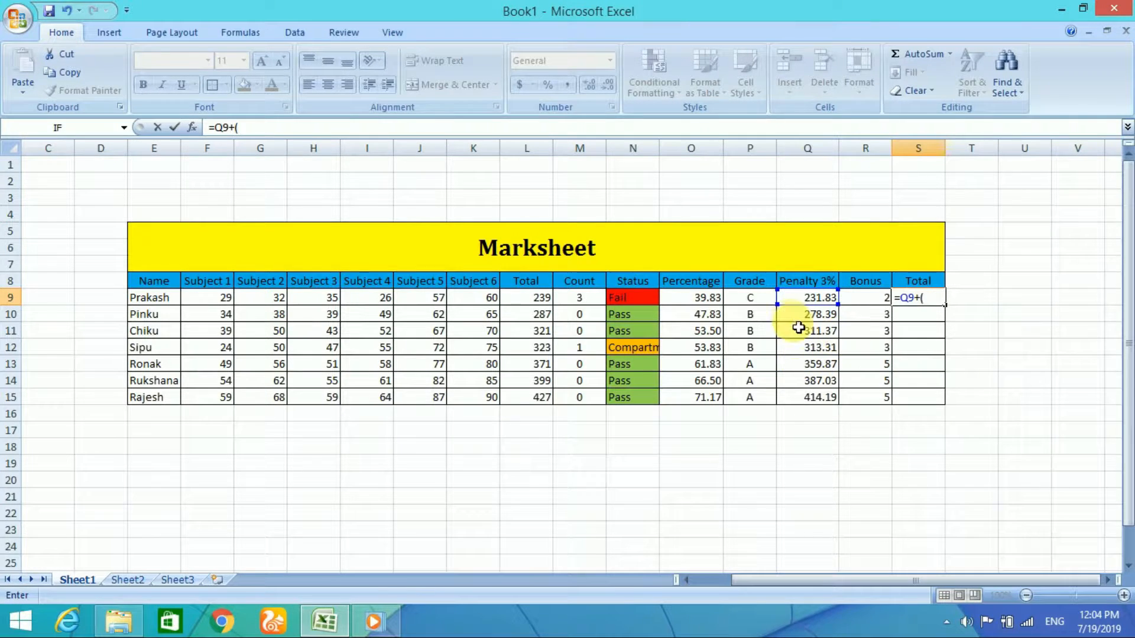
click(826, 305)
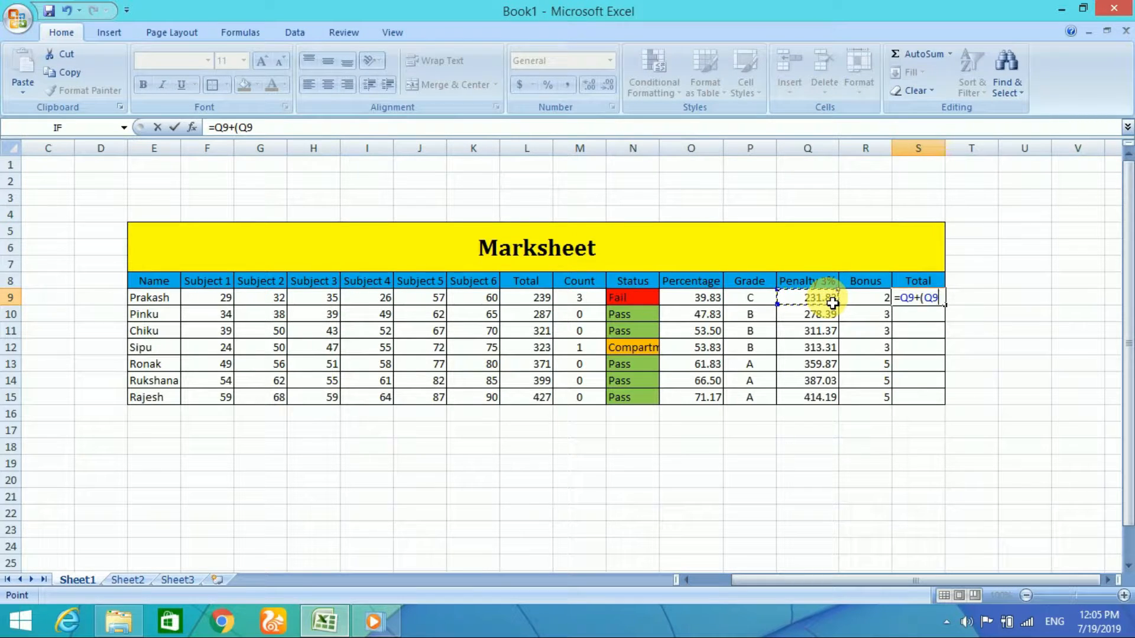
text(*)
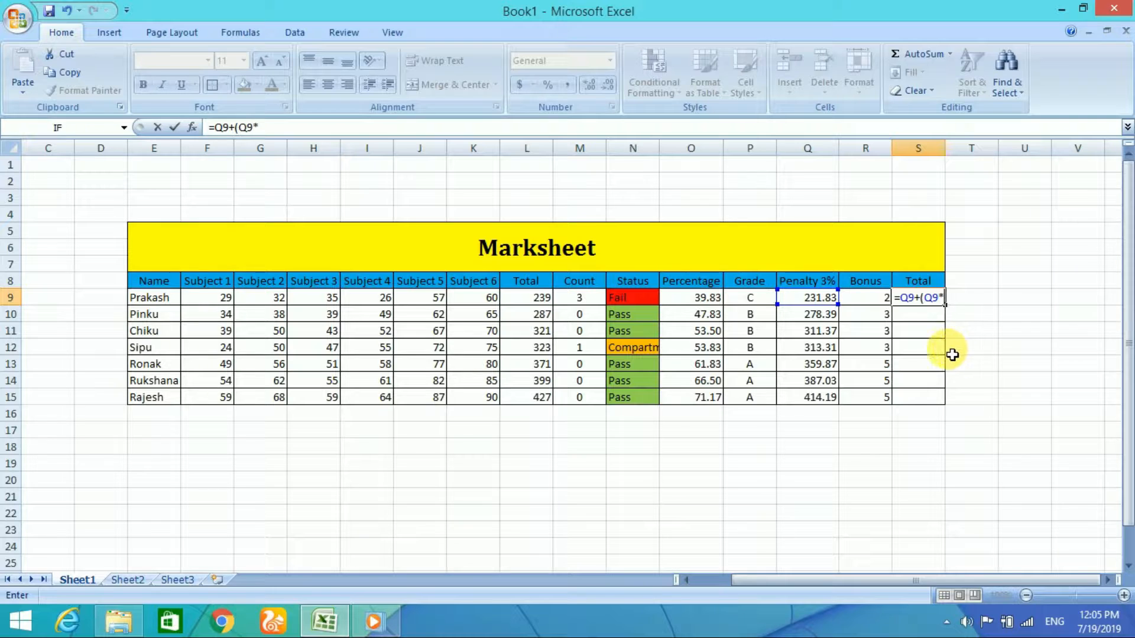
click(889, 301)
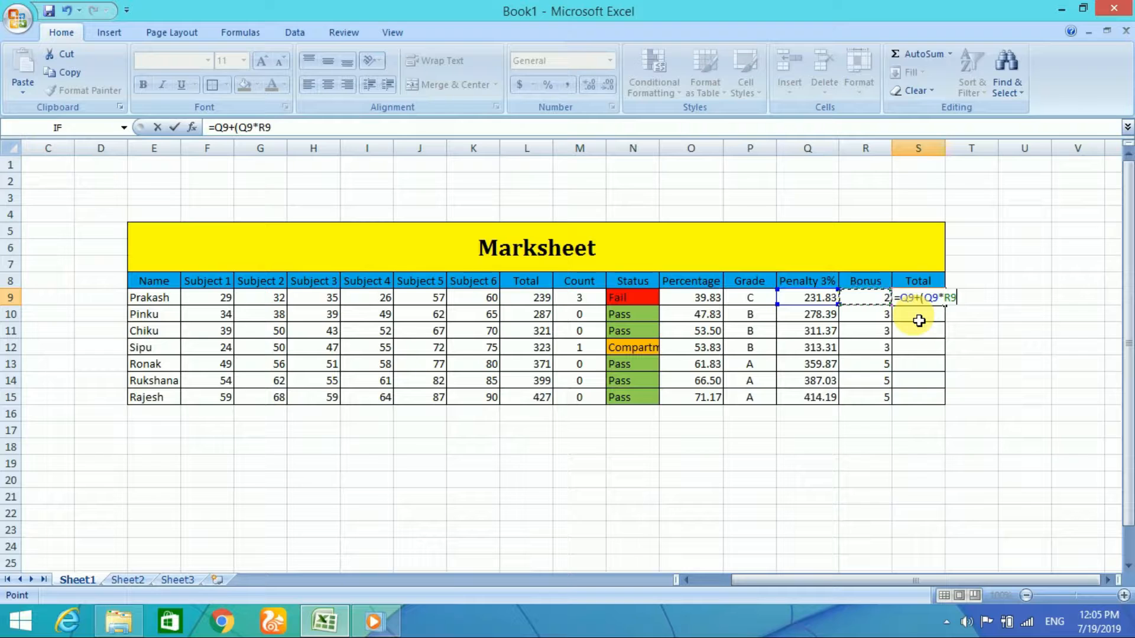
text(%)
key(Return)
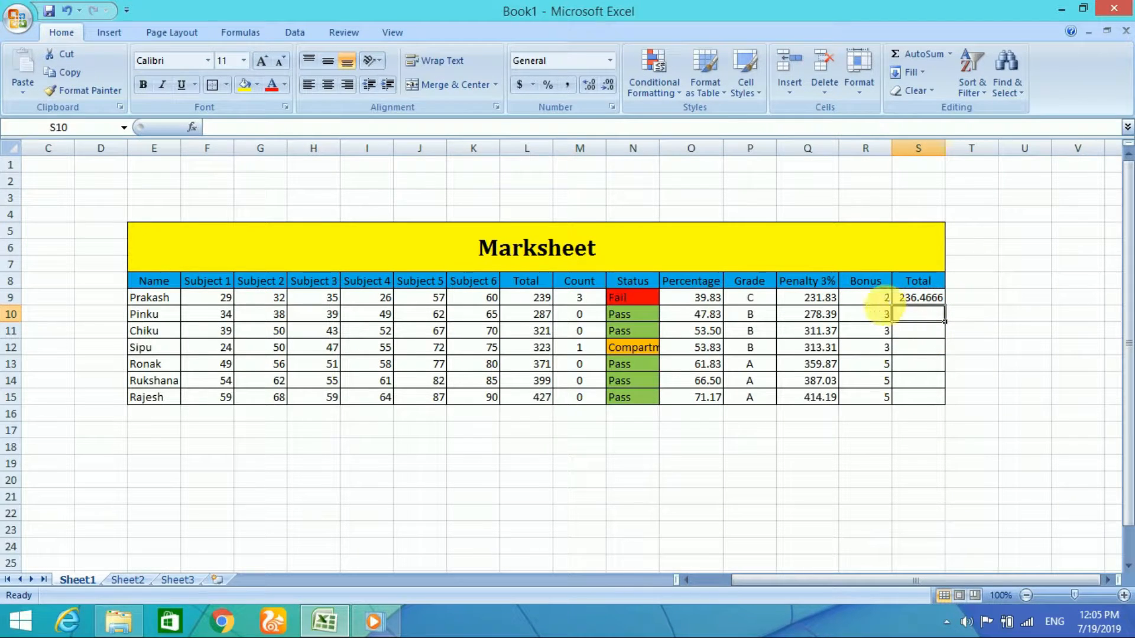
click(938, 301)
drag(945, 305, 953, 408)
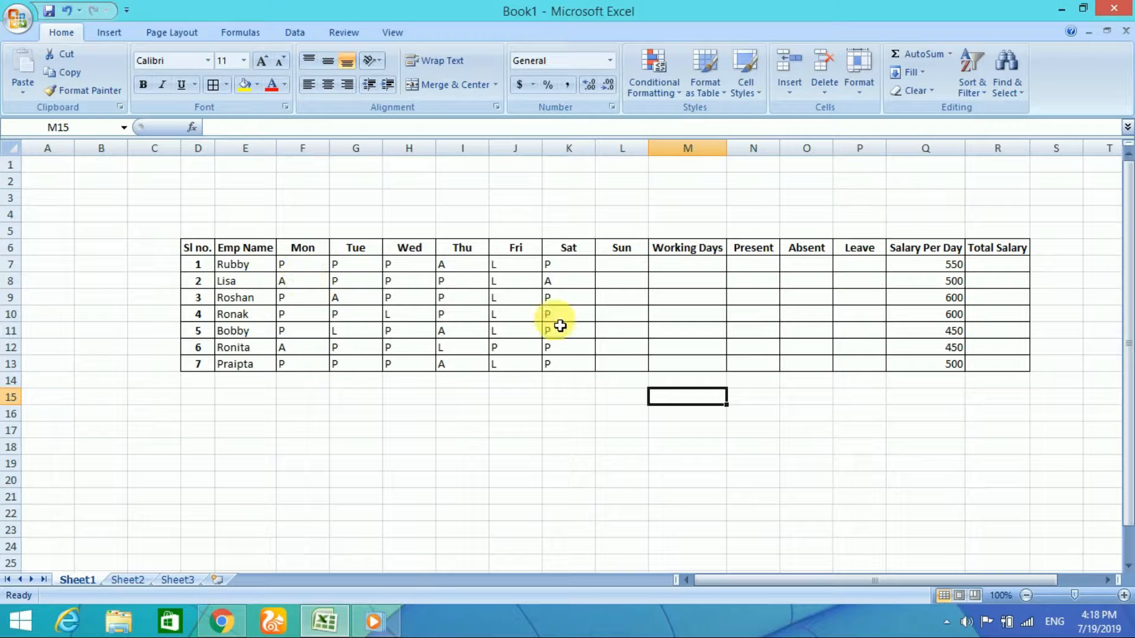
Step: Insert the COUNTA function in the first Working Days cell, M7, of the attendance table
click(234, 266)
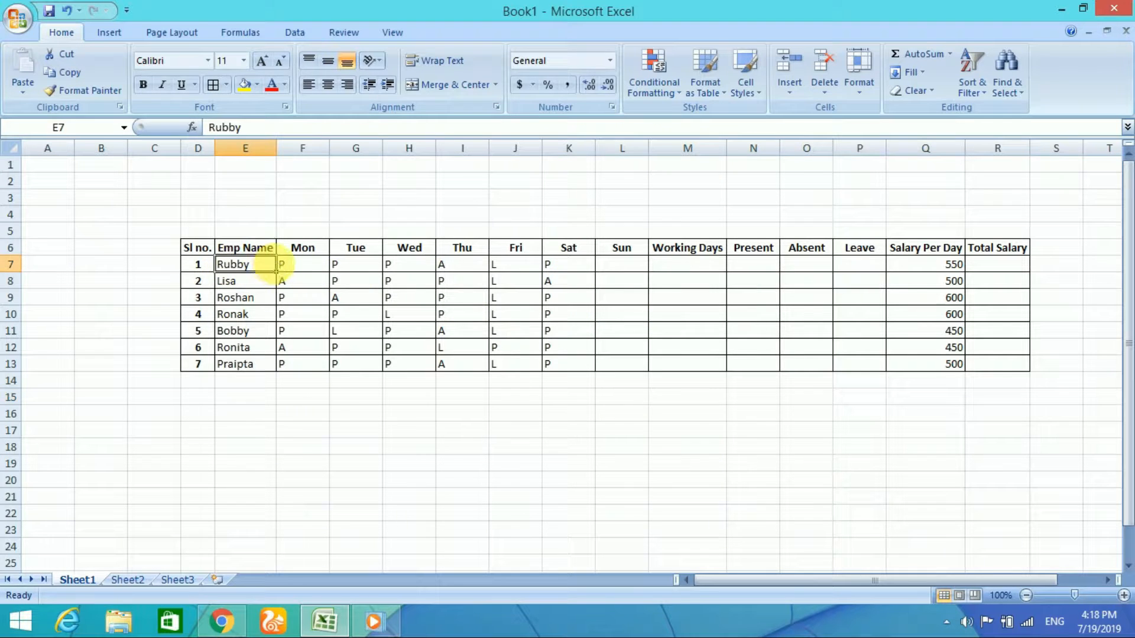
click(640, 264)
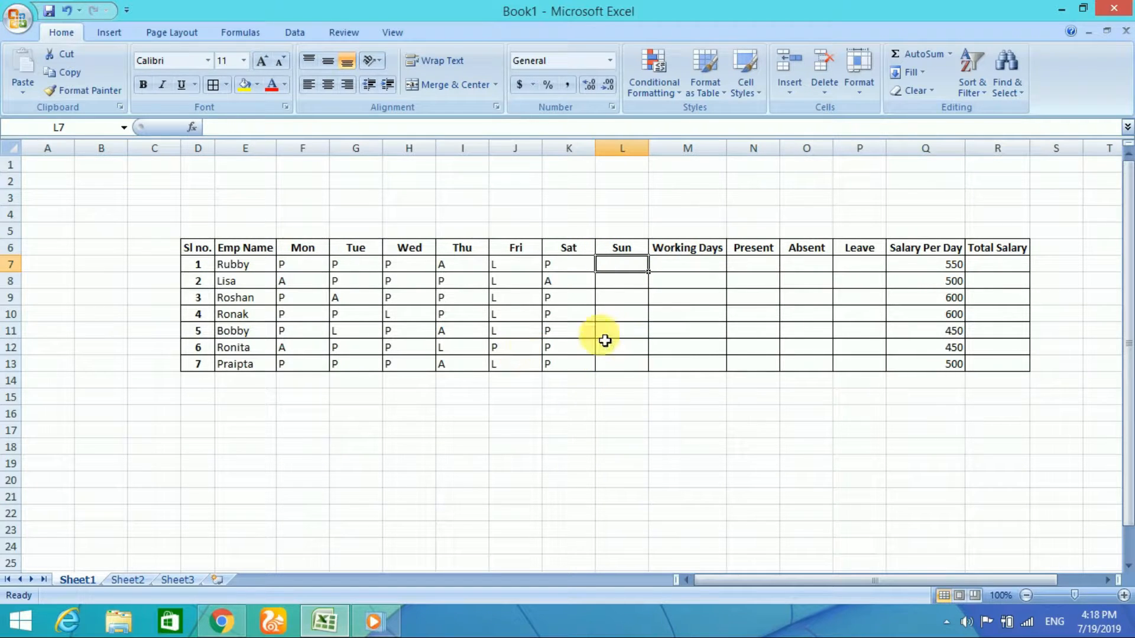
click(681, 264)
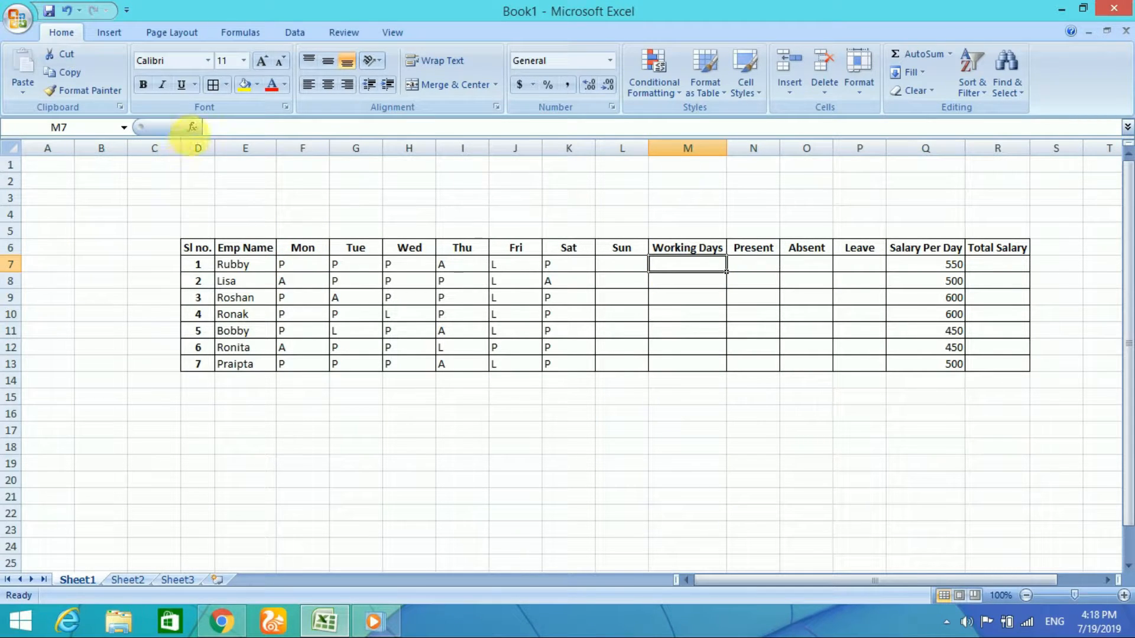
click(193, 128)
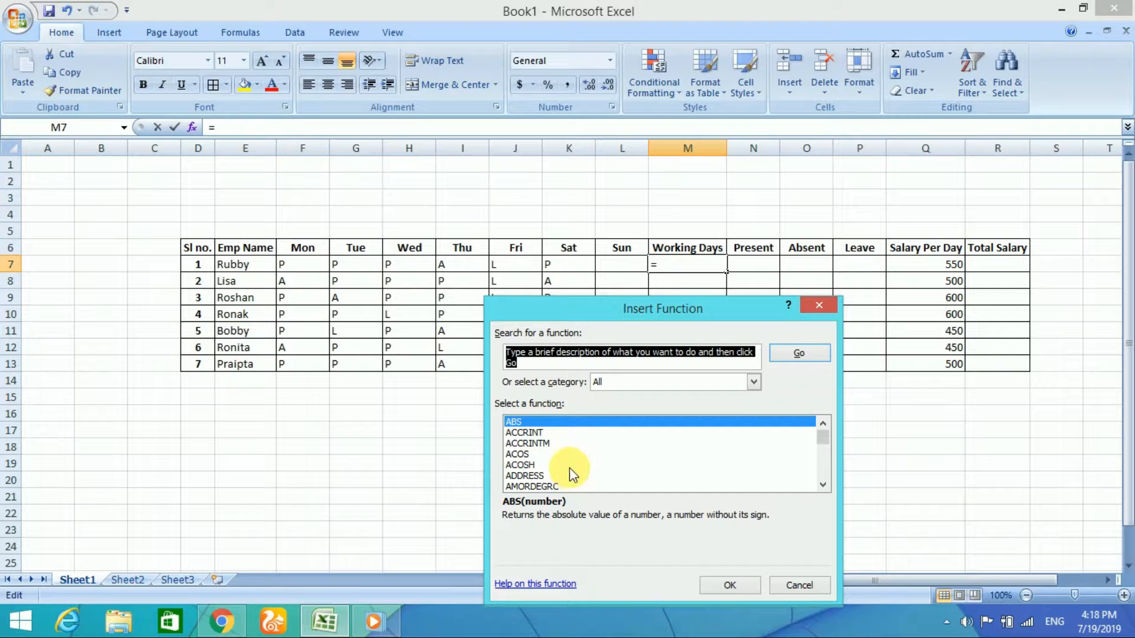
click(635, 381)
click(627, 407)
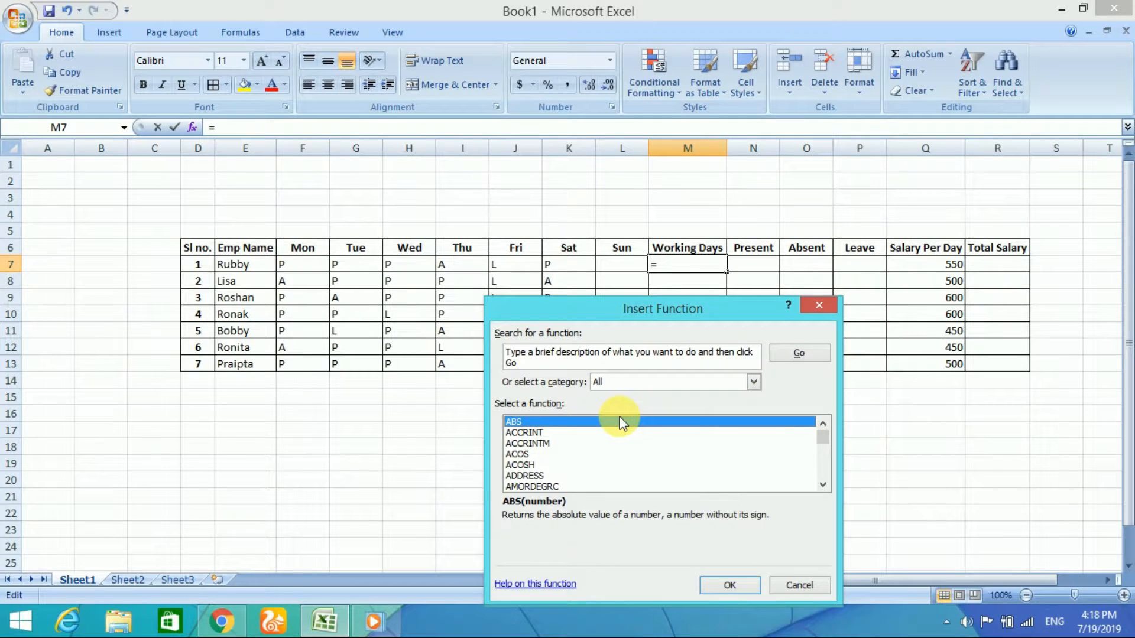
key(c)
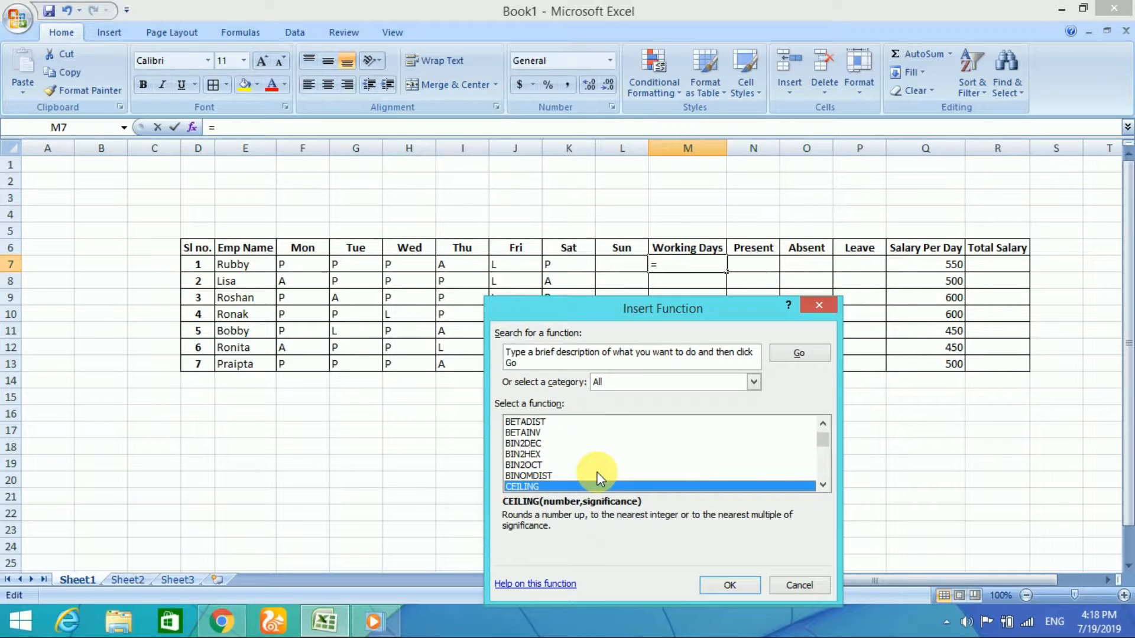
click(824, 485)
click(823, 485)
click(823, 485)
click(824, 485)
click(824, 486)
click(824, 485)
click(824, 485)
click(824, 485)
click(824, 485)
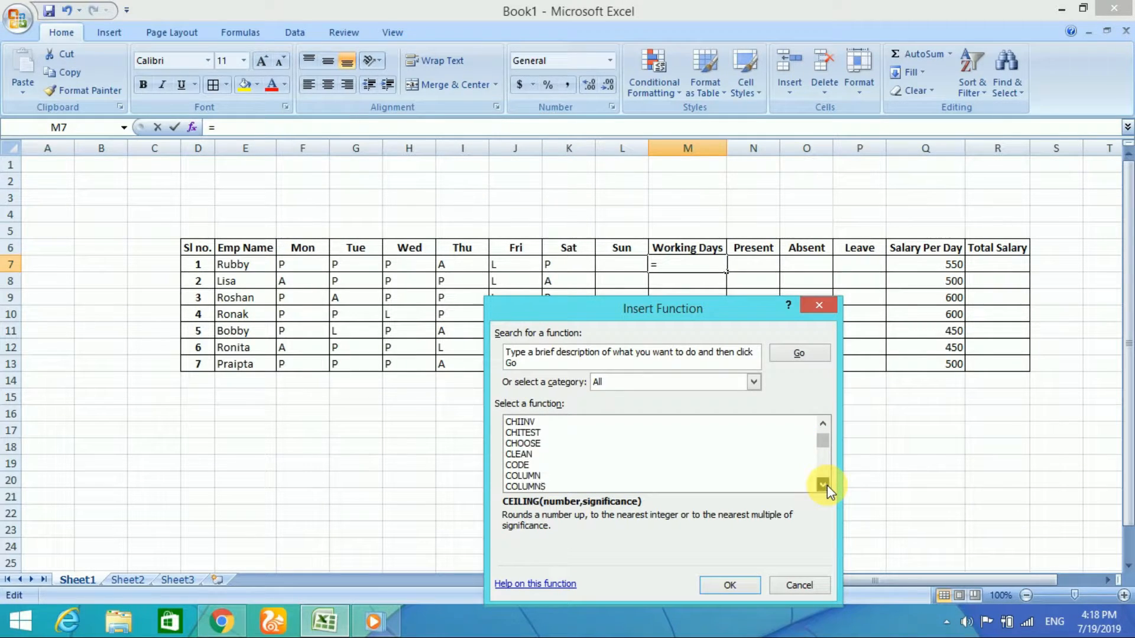
double_click(827, 486)
double_click(827, 486)
click(826, 486)
double_click(827, 486)
double_click(827, 486)
click(824, 485)
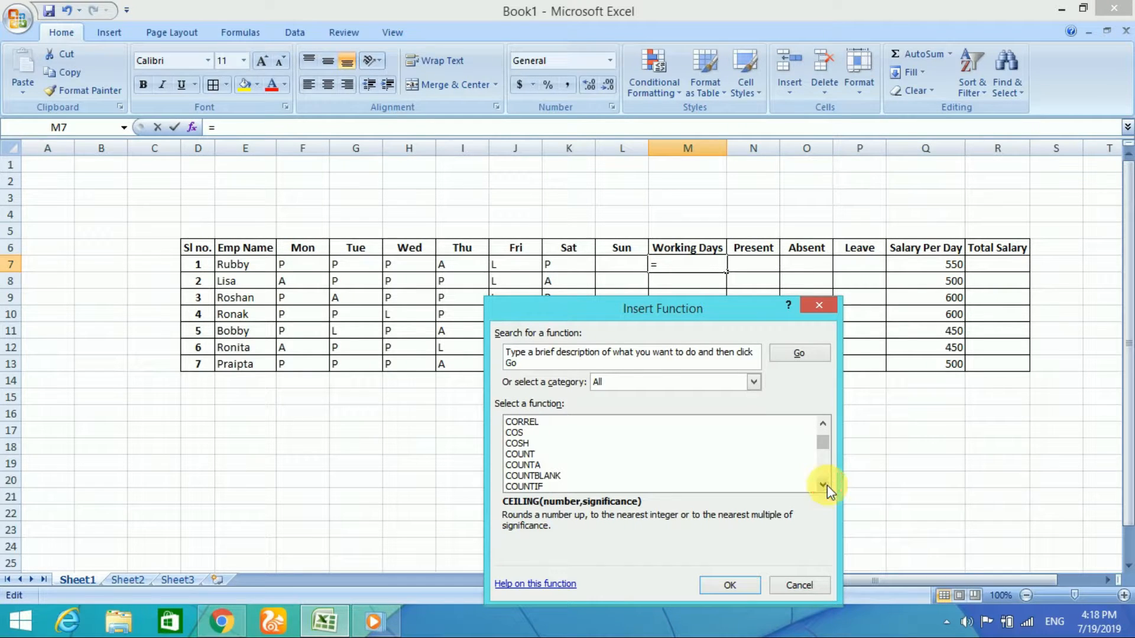
click(538, 464)
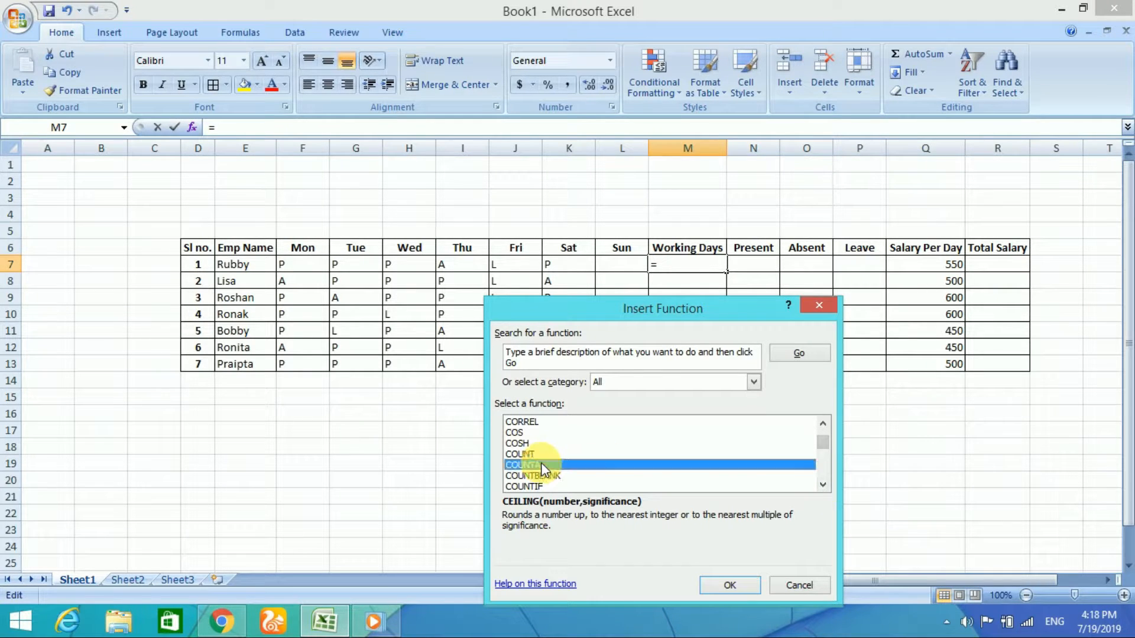
click(711, 587)
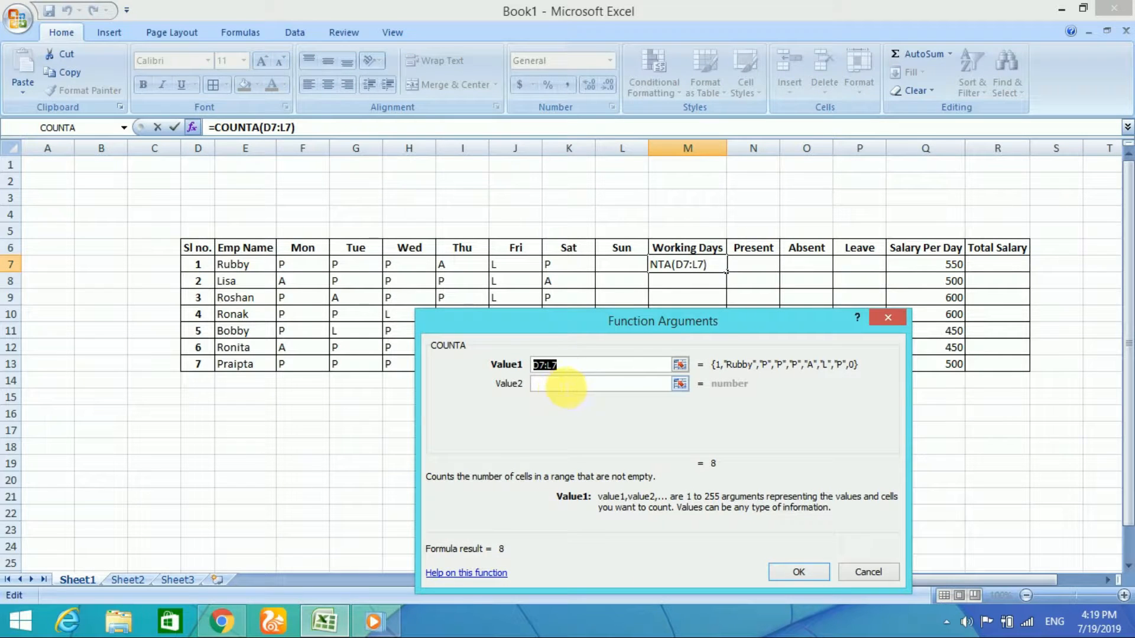
Step: Set the COUNTA range to F7:L7 for Monday to Sunday and fill the Working Days formula down to M13
drag(571, 335, 518, 349)
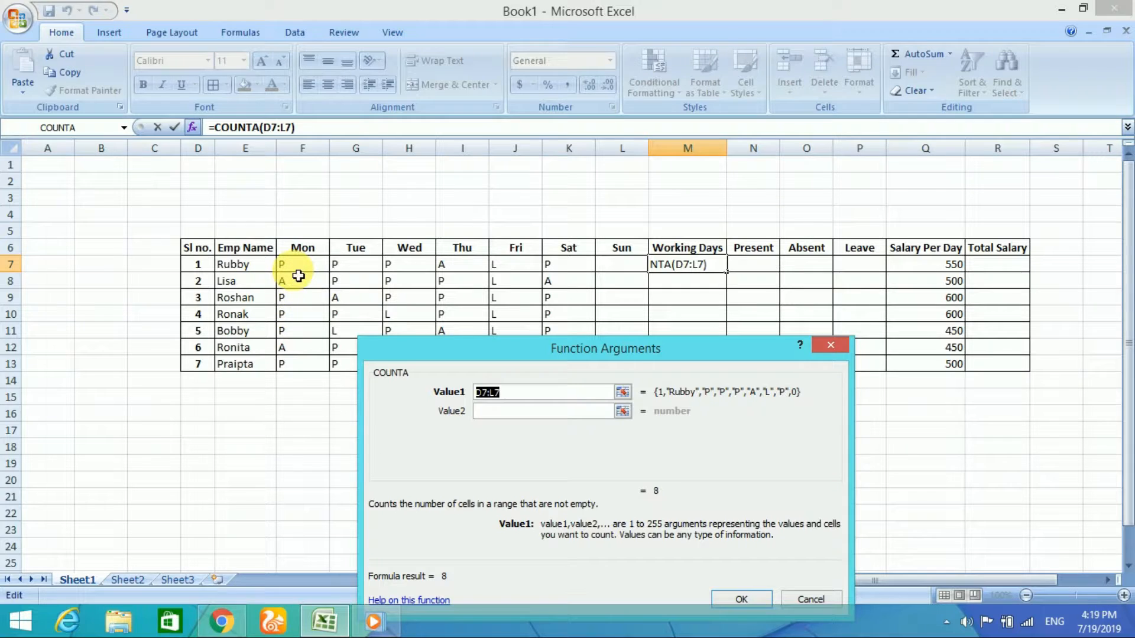
drag(299, 271, 628, 267)
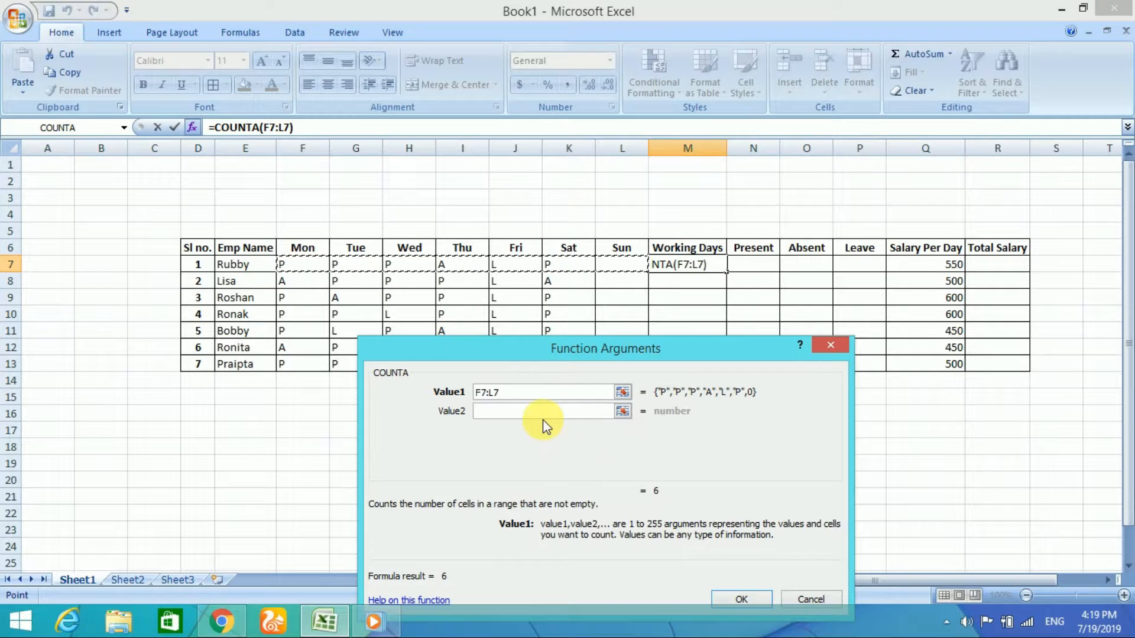
click(741, 597)
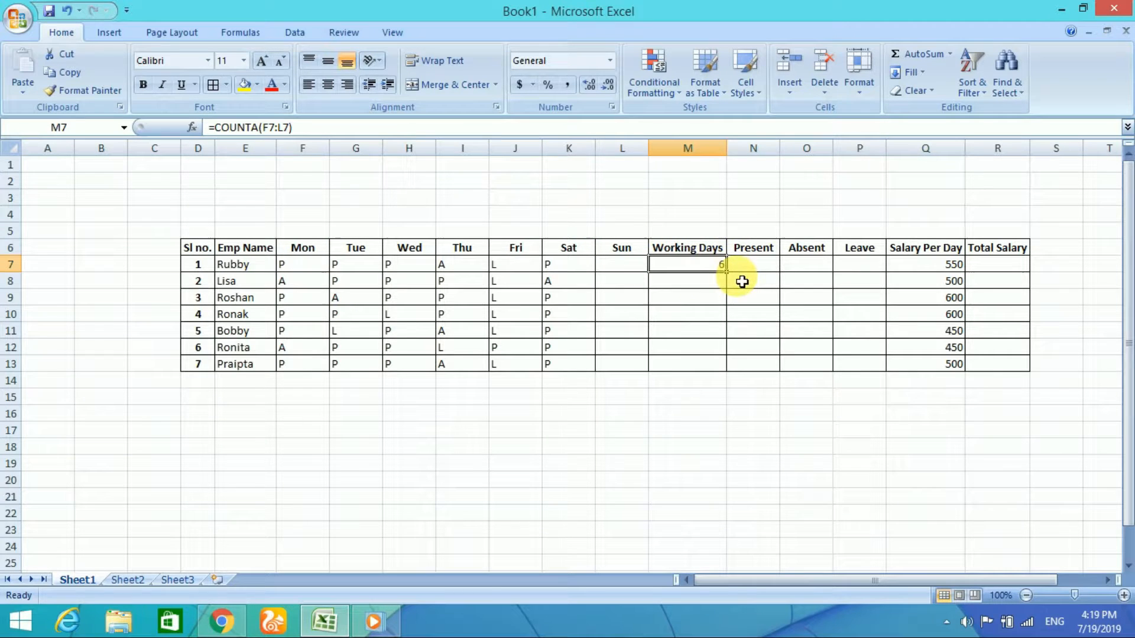
drag(731, 278, 728, 369)
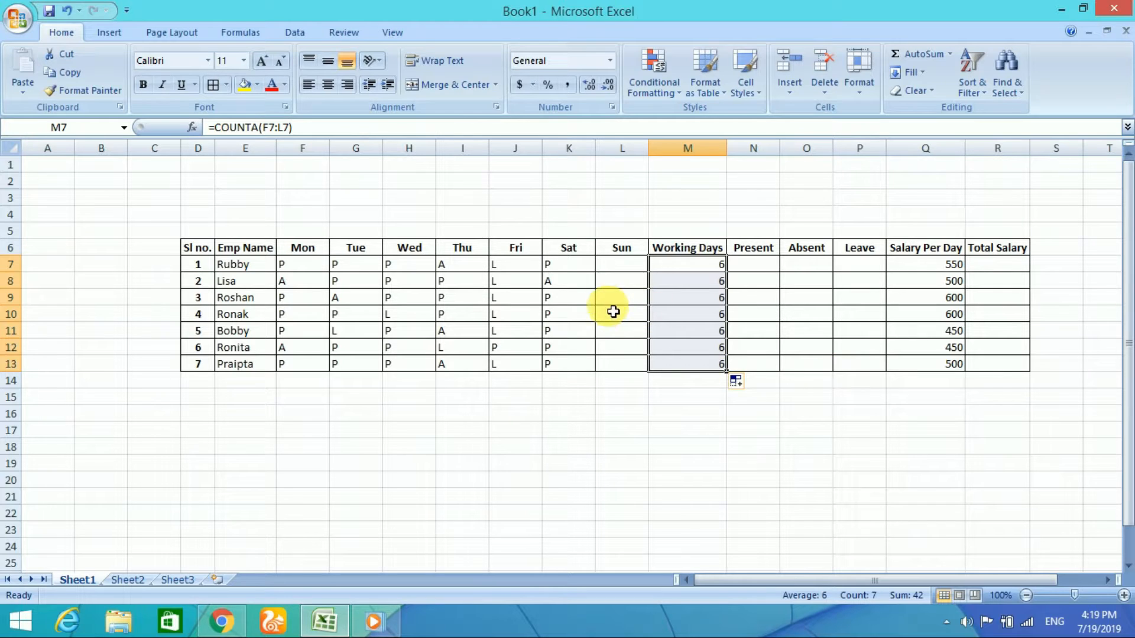
Step: Test the Working Days count by clearing the Thursday mark in cell I9 and entering P there again
click(781, 286)
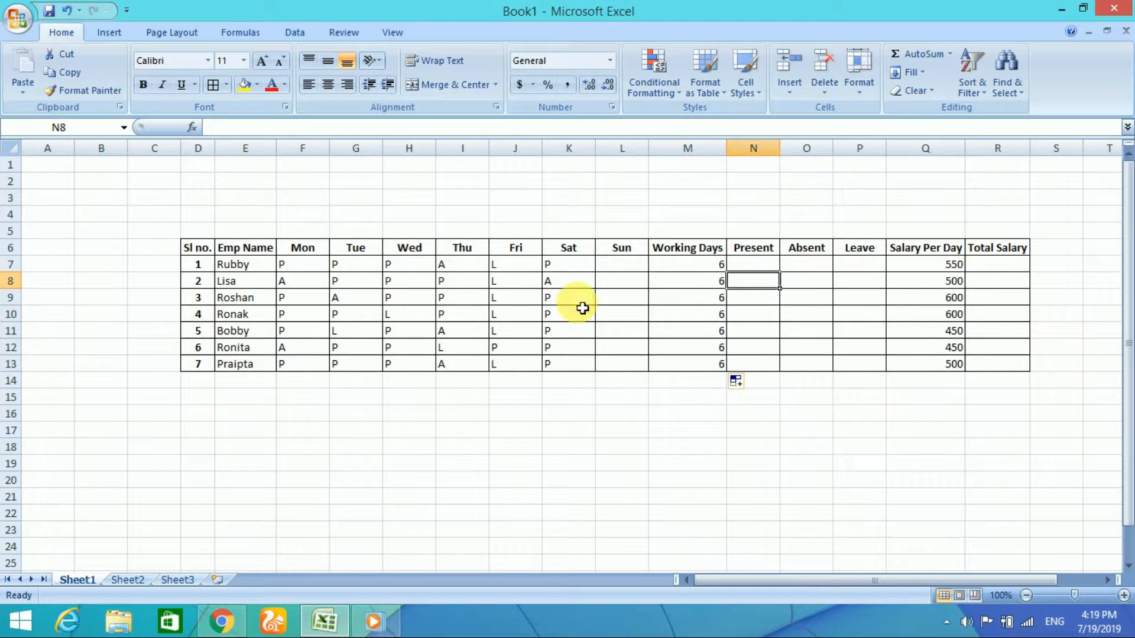
click(466, 304)
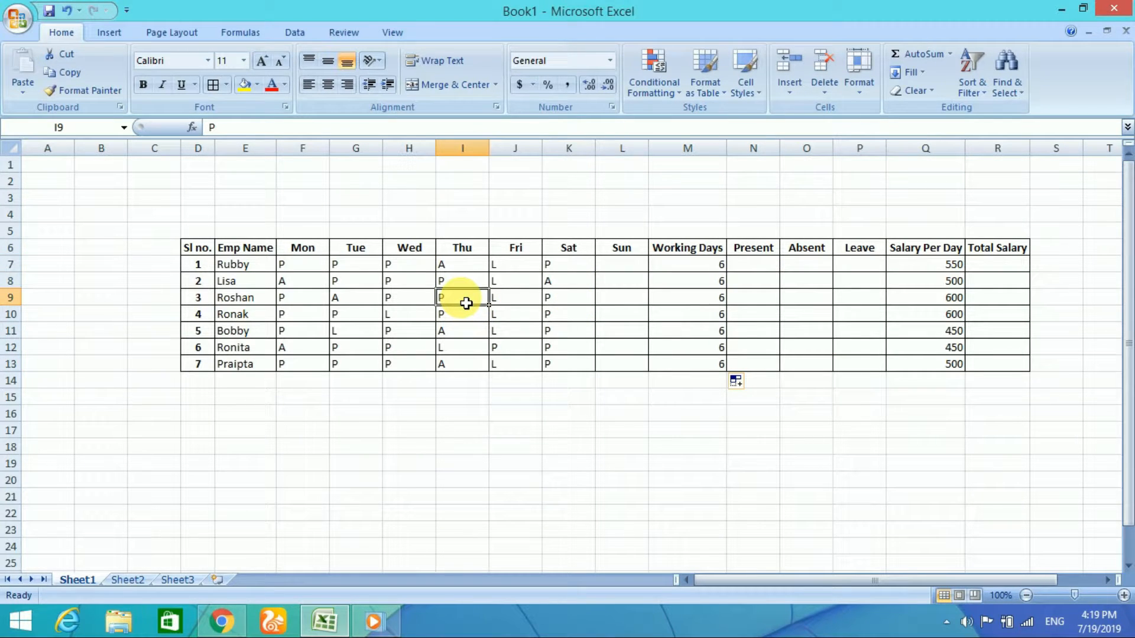
key(BackSpace)
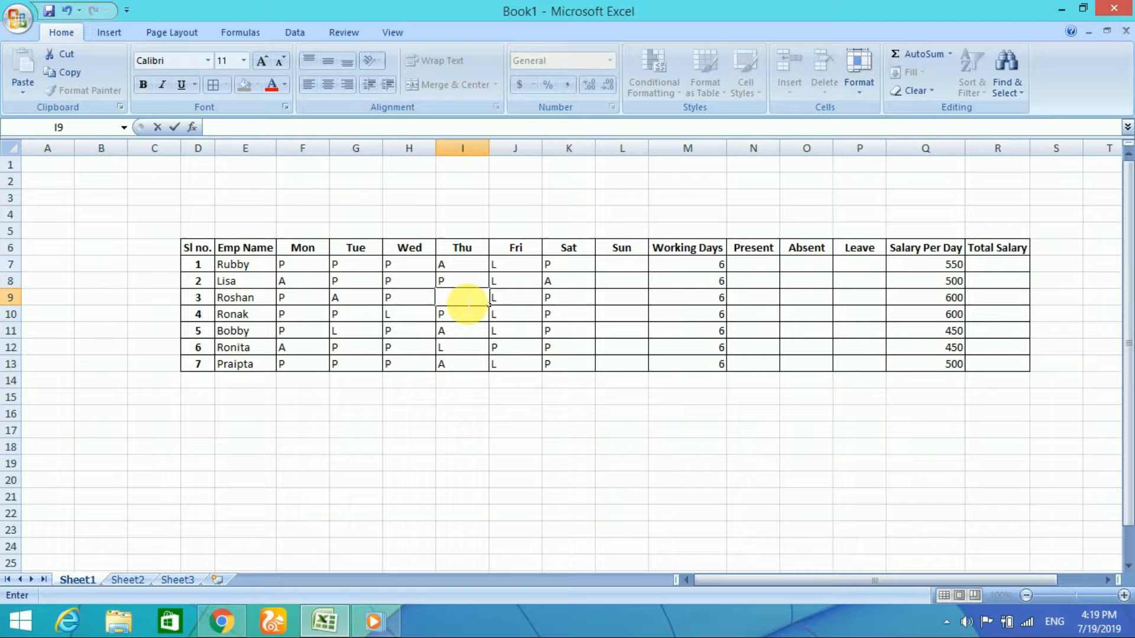
click(496, 316)
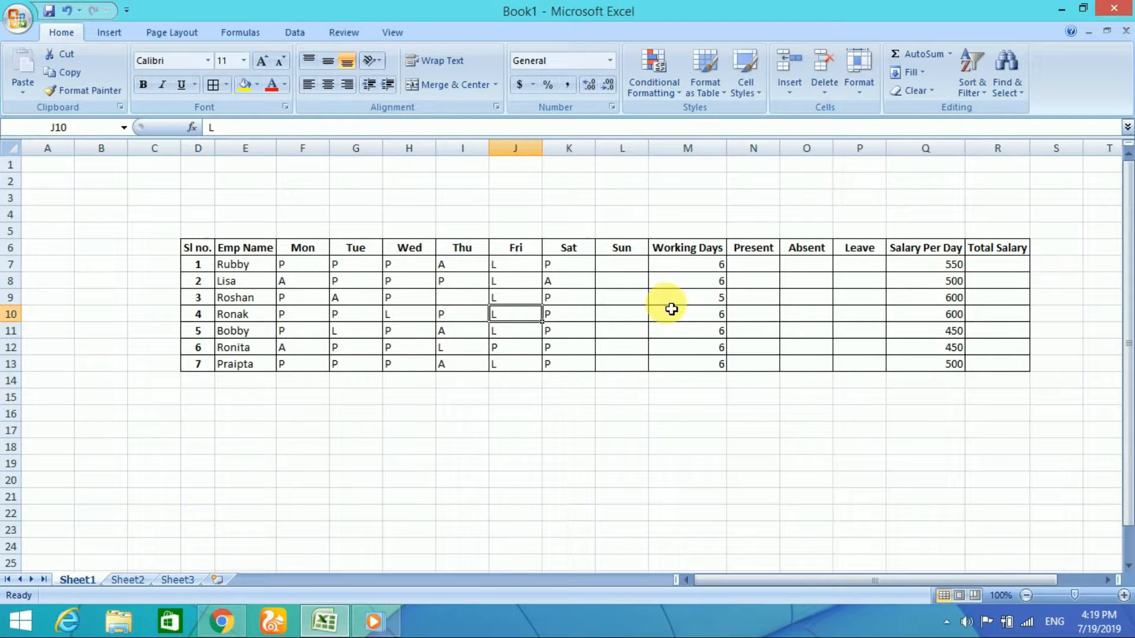
click(475, 303)
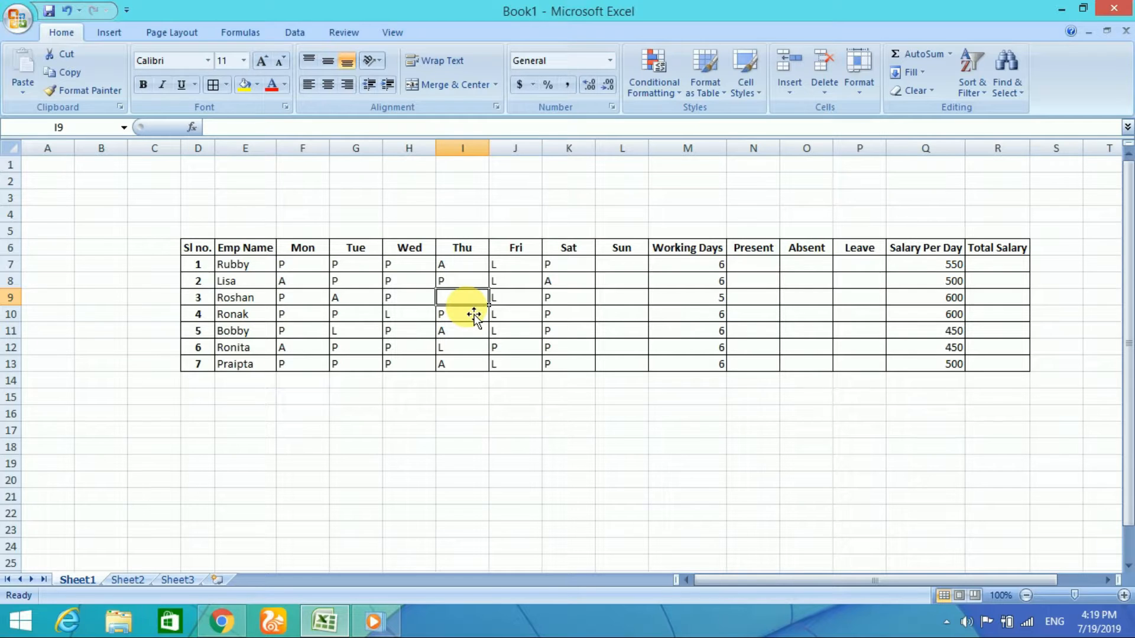
text(P)
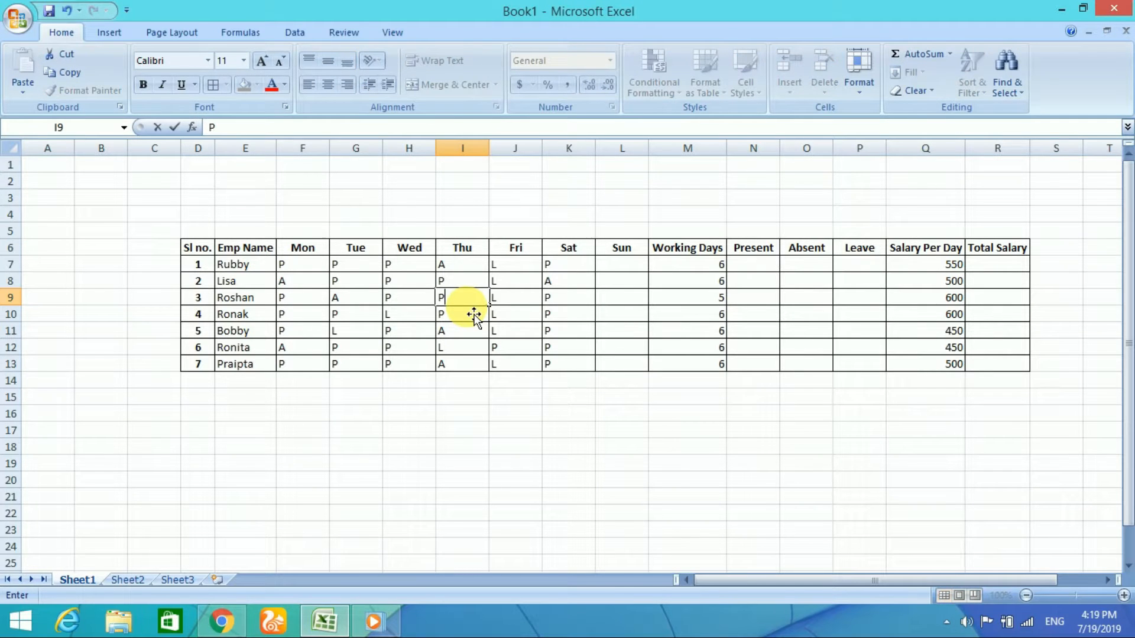
click(521, 347)
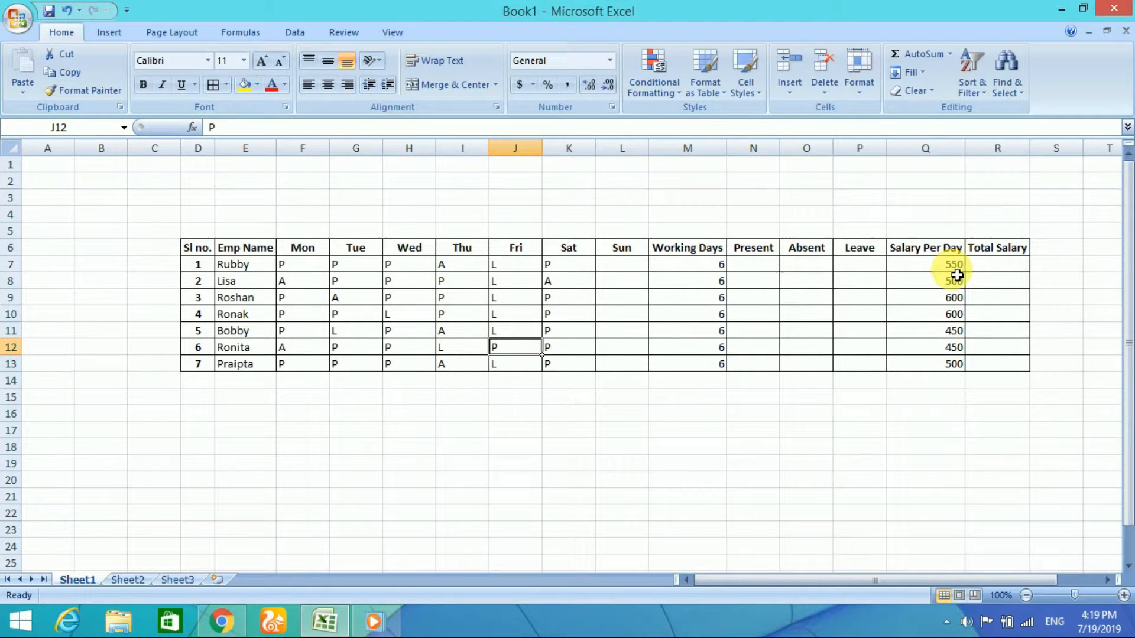
click(694, 266)
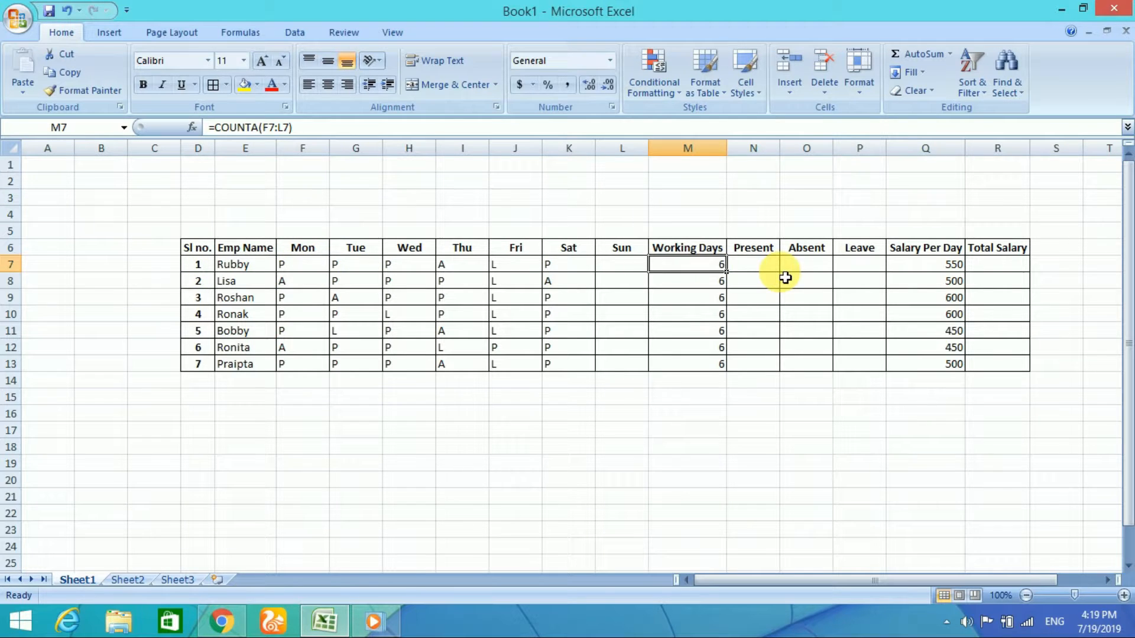
Step: Insert the COUNTIF function in the first Present cell, N7, choosing it from the full function list
click(754, 267)
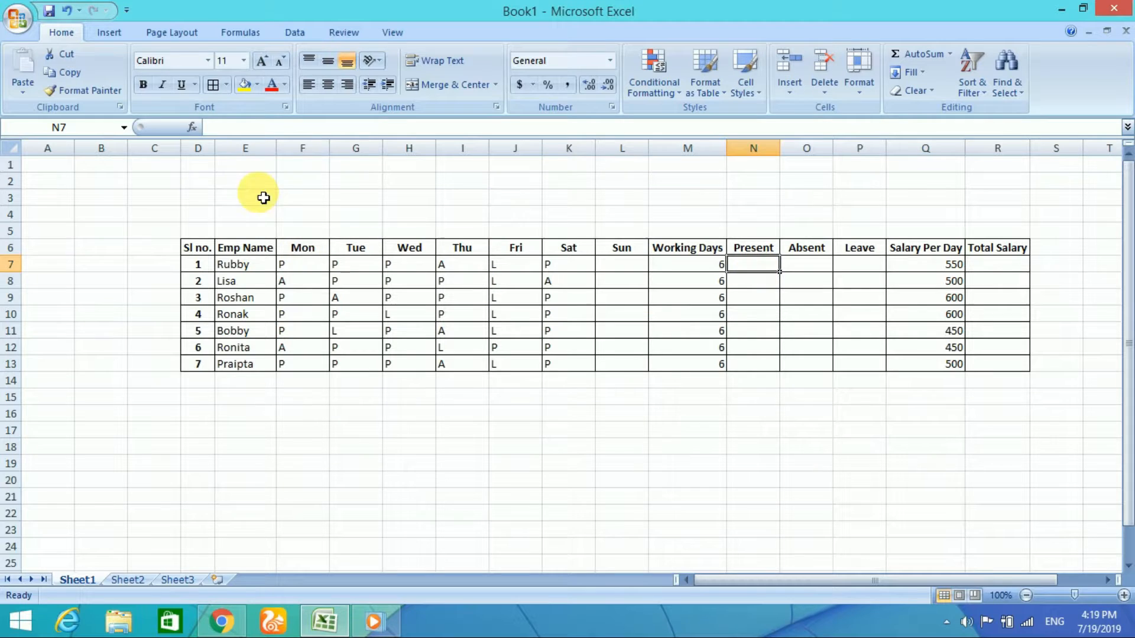
click(191, 127)
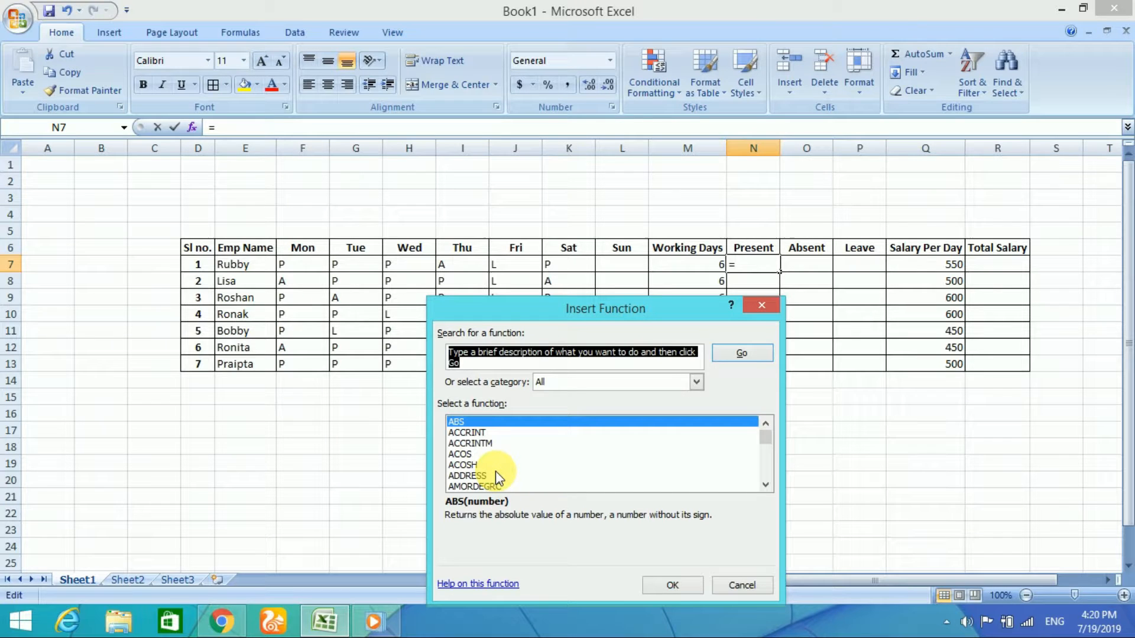
text(C)
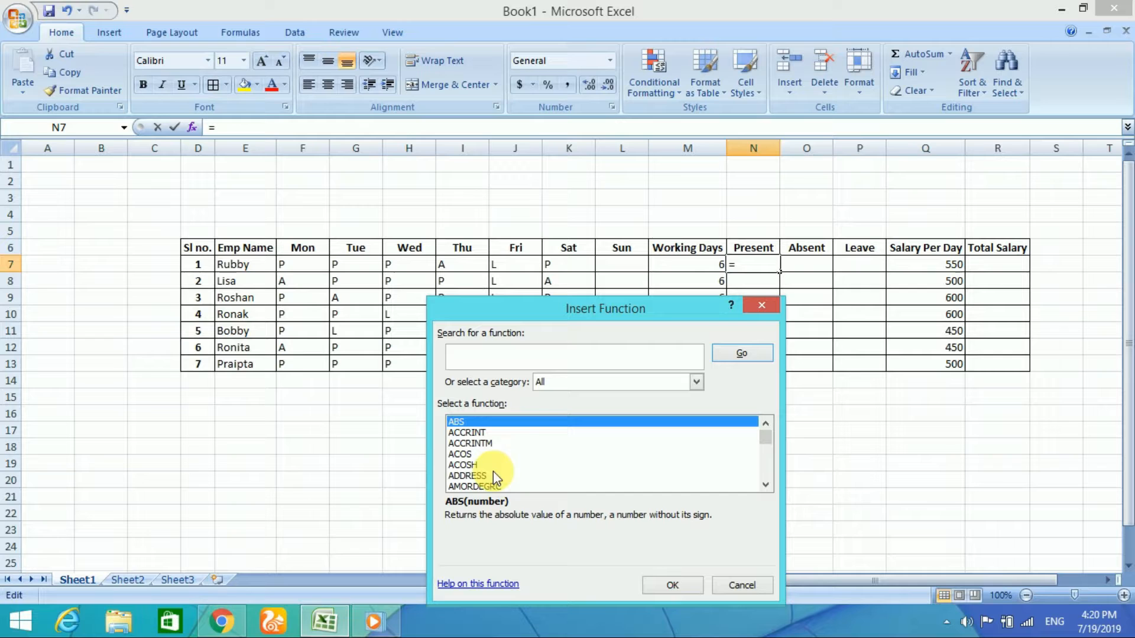
click(579, 381)
click(569, 410)
click(515, 476)
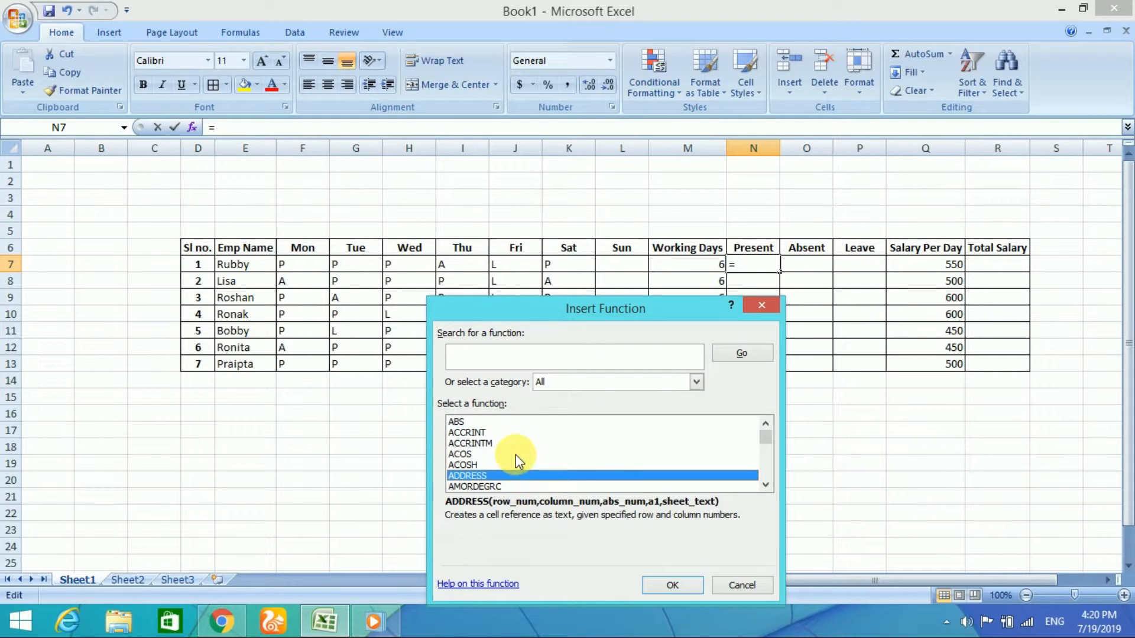
key(c)
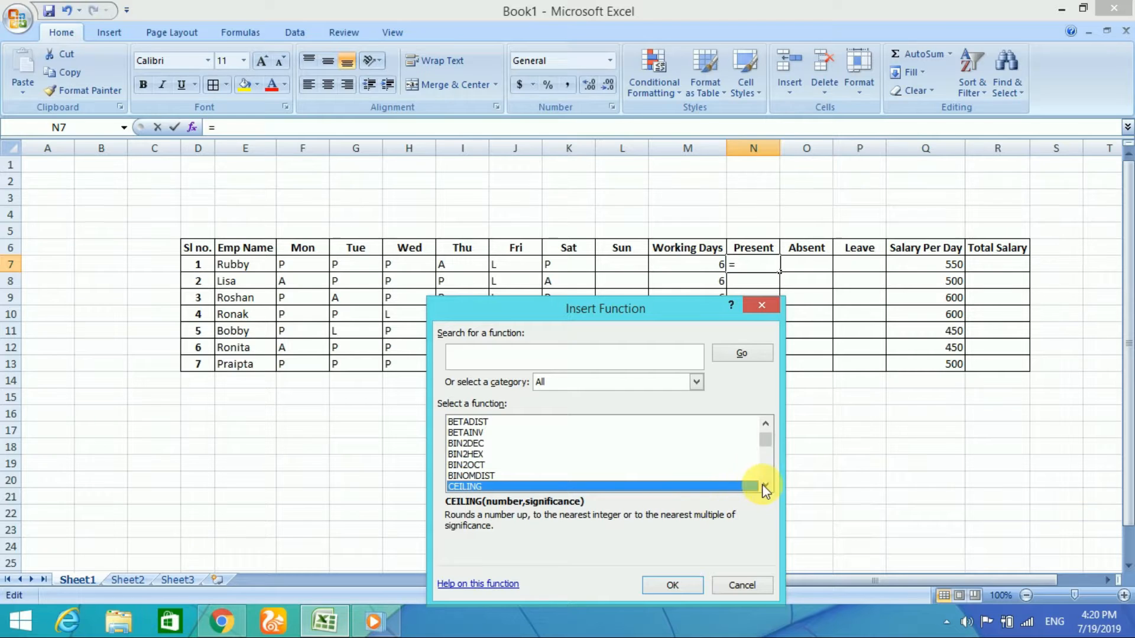
click(765, 486)
click(765, 486)
click(765, 486)
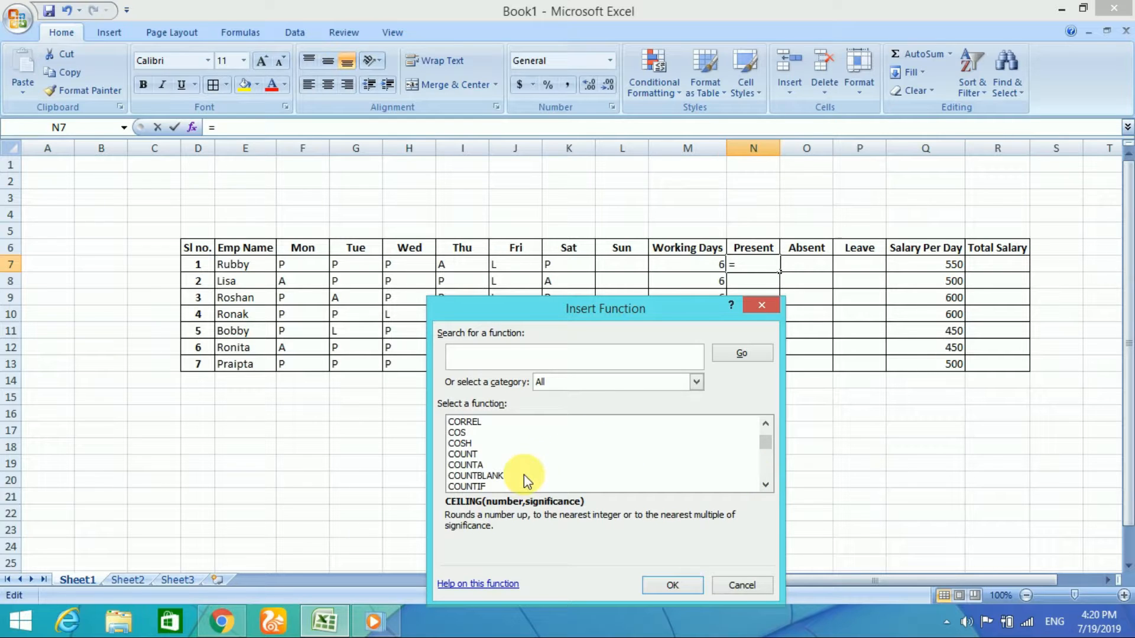
click(487, 485)
click(655, 584)
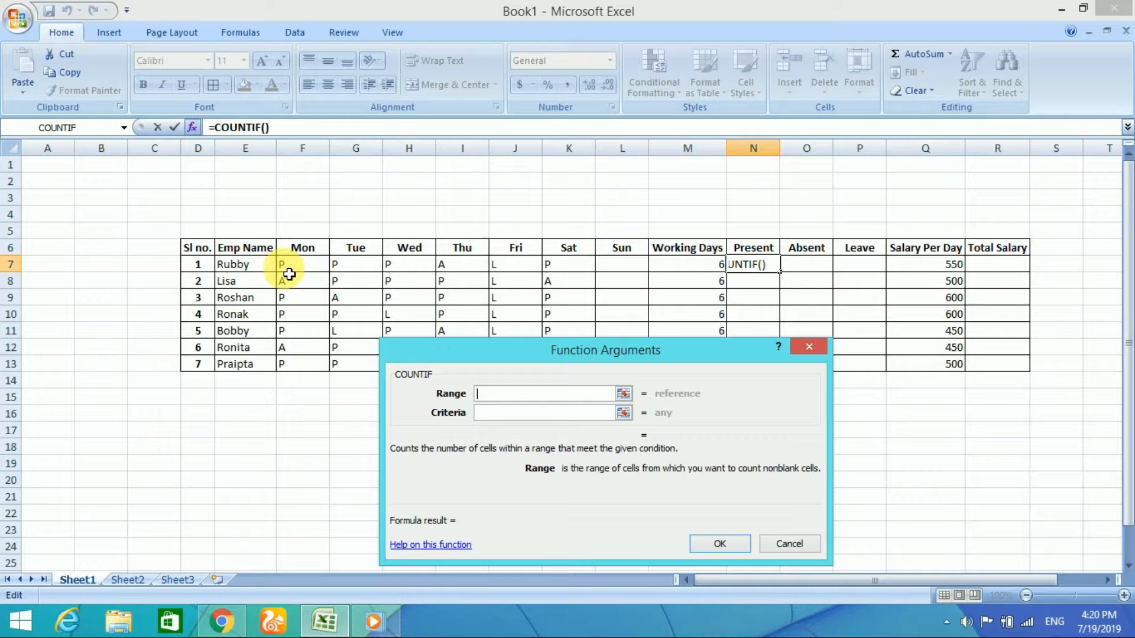
Step: Set the COUNTIF range to F7:L7 with criteria P and fill the Present formula down to N13
drag(294, 272, 623, 266)
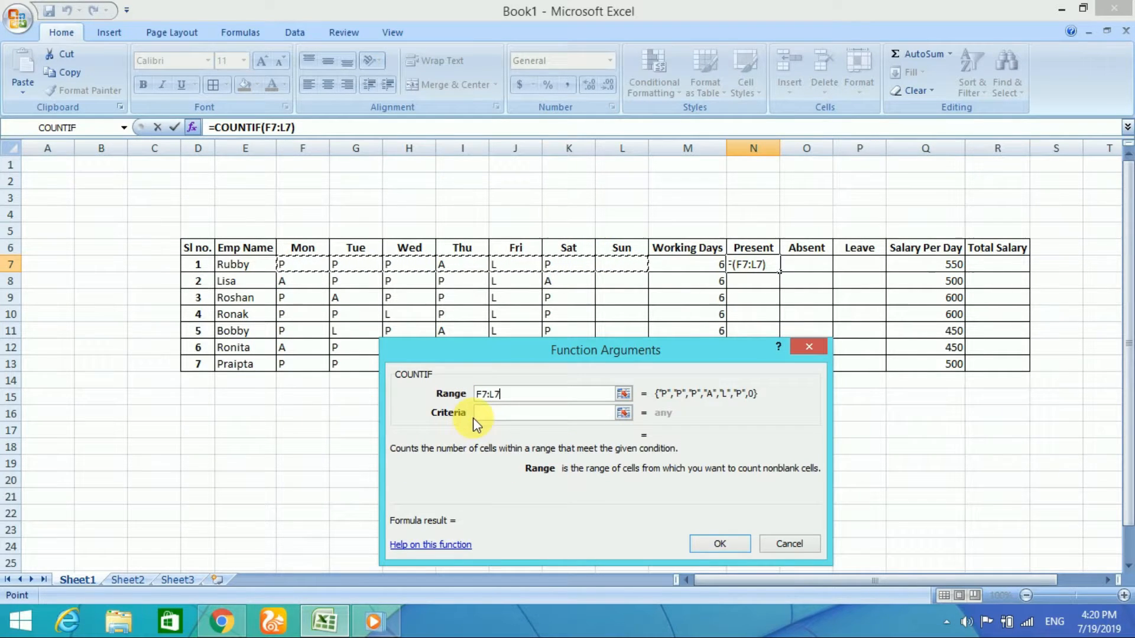
click(495, 413)
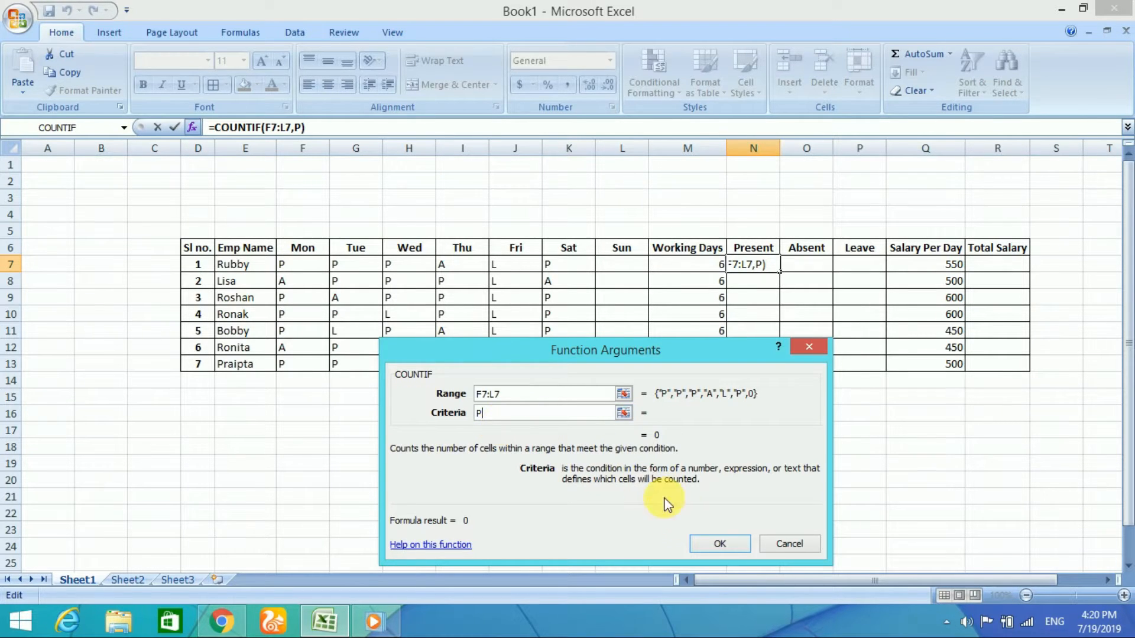
click(728, 544)
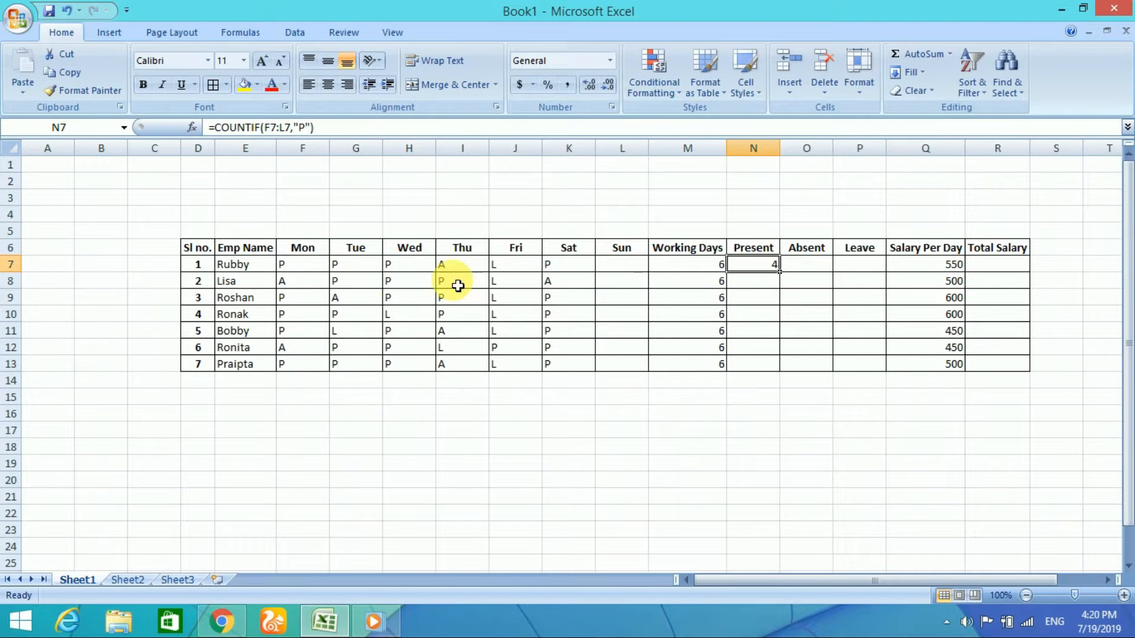
drag(784, 279, 785, 375)
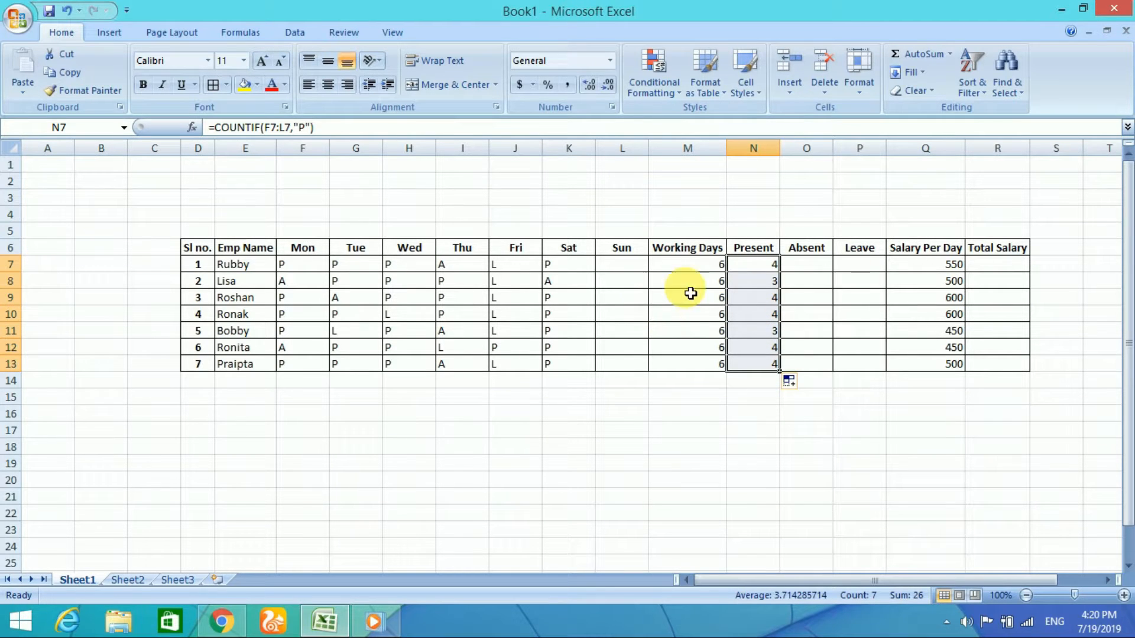
Step: Insert the COUNTIF function from the most recently used functions in the first Absent cell, O7
click(817, 270)
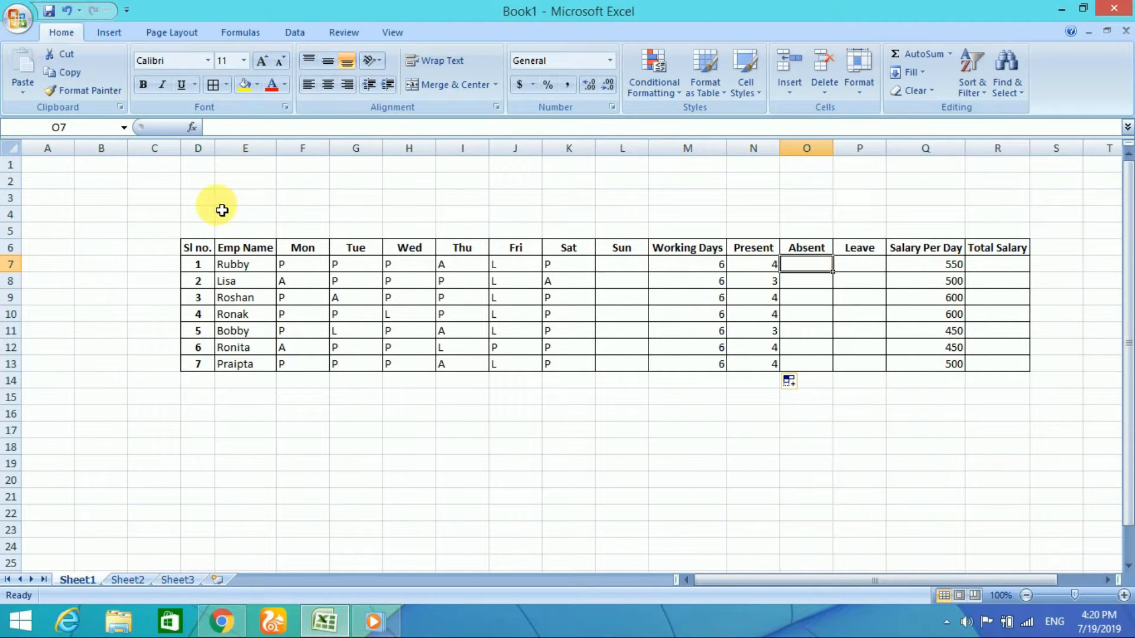
text(=)
click(194, 131)
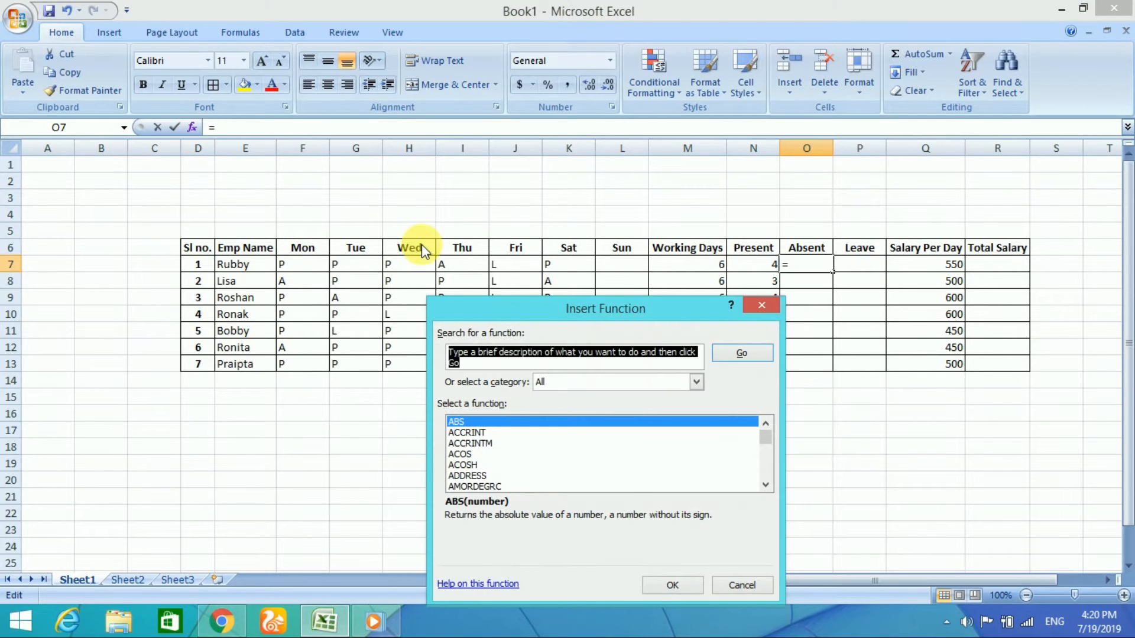
click(592, 383)
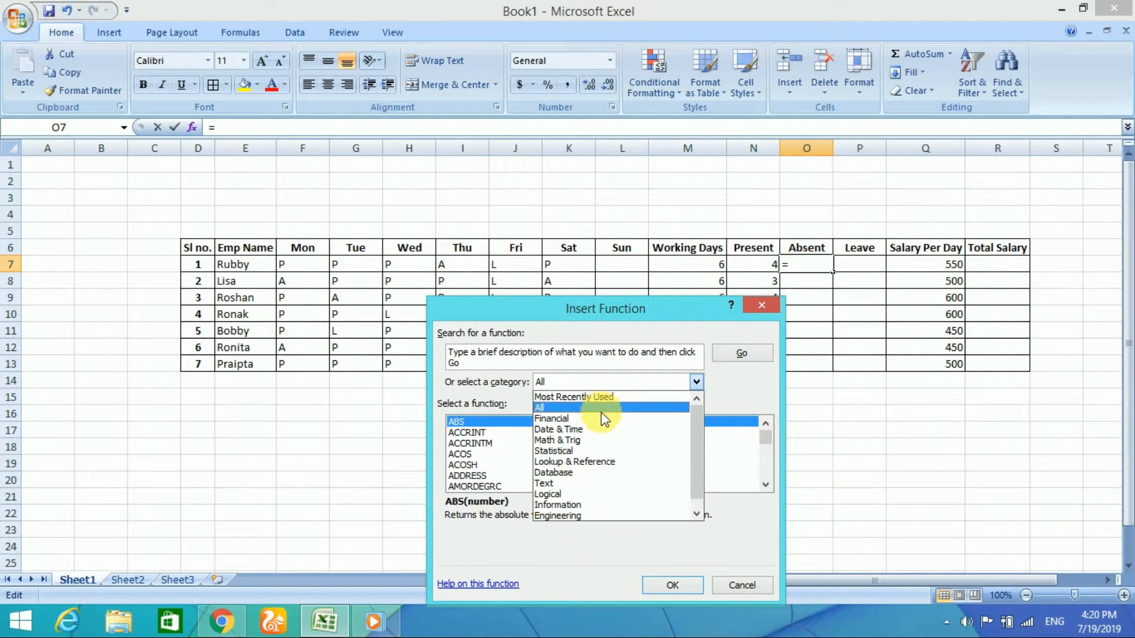
click(594, 398)
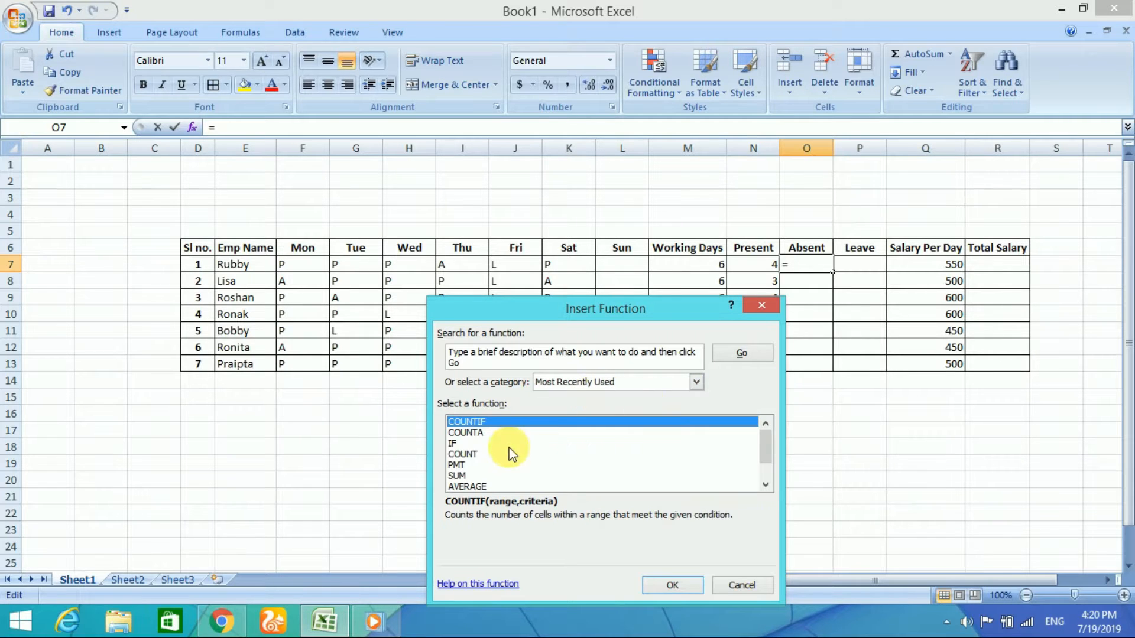
click(671, 586)
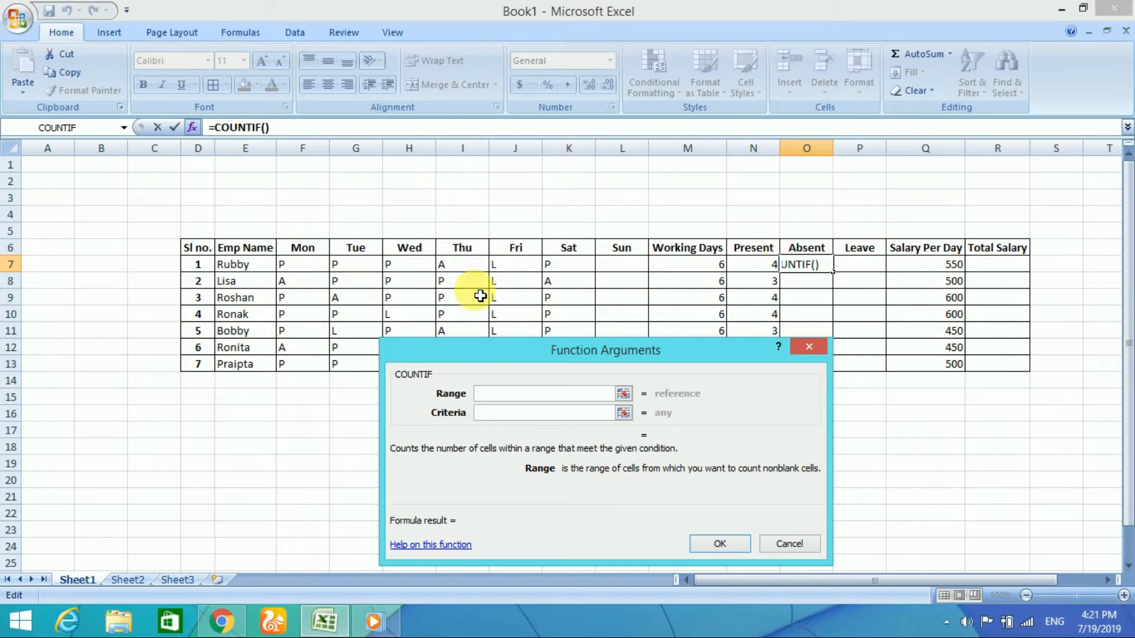
Step: Set the COUNTIF range to F7:L7 with criteria A and fill the Absent formula down to O13
drag(301, 264, 617, 266)
click(533, 414)
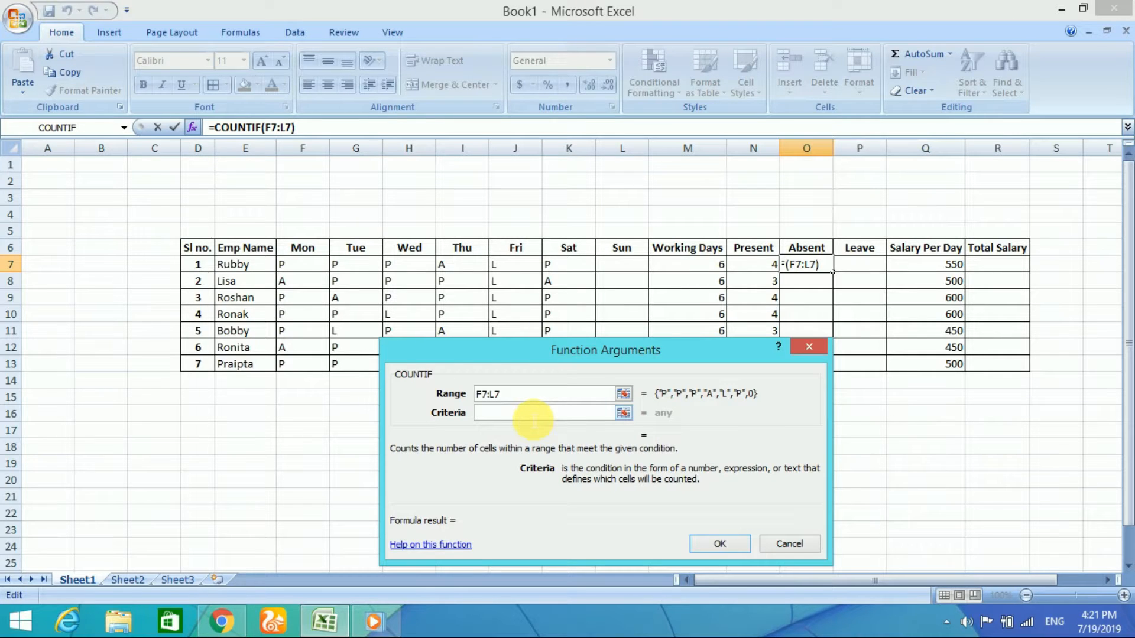
click(721, 544)
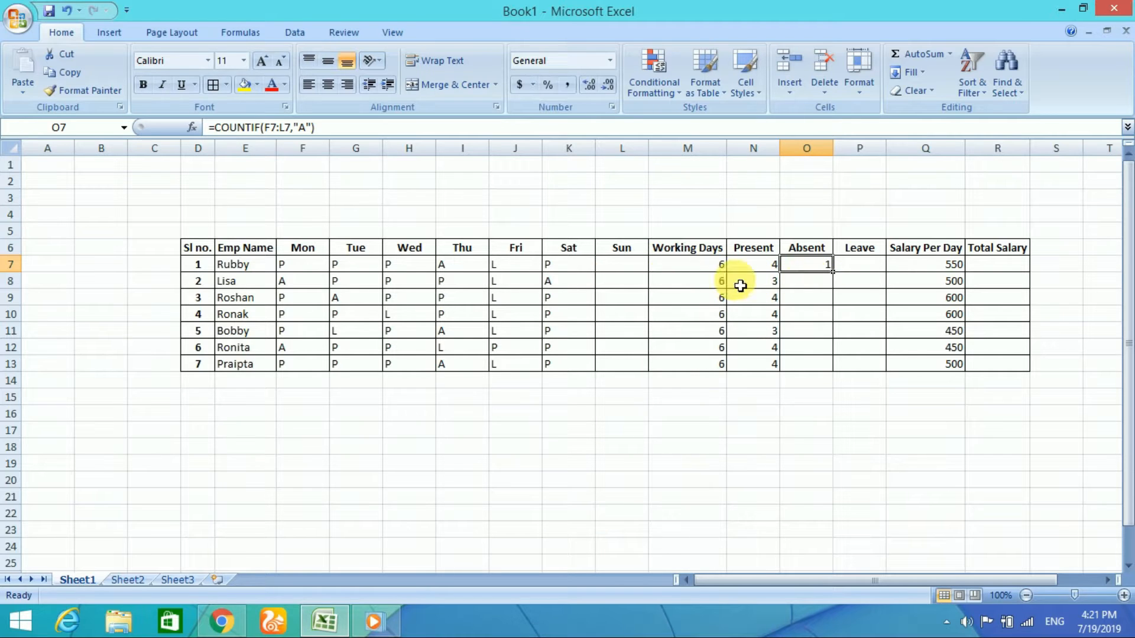
drag(832, 270, 838, 372)
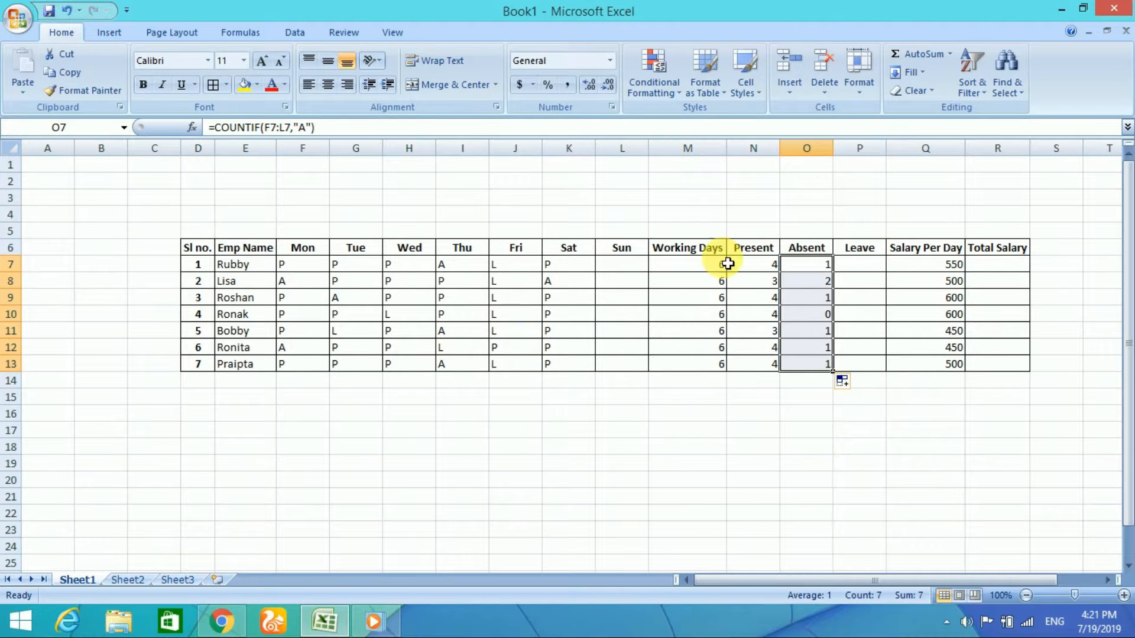
Step: Insert the COUNTIF function in the first Leave cell, P7
click(515, 280)
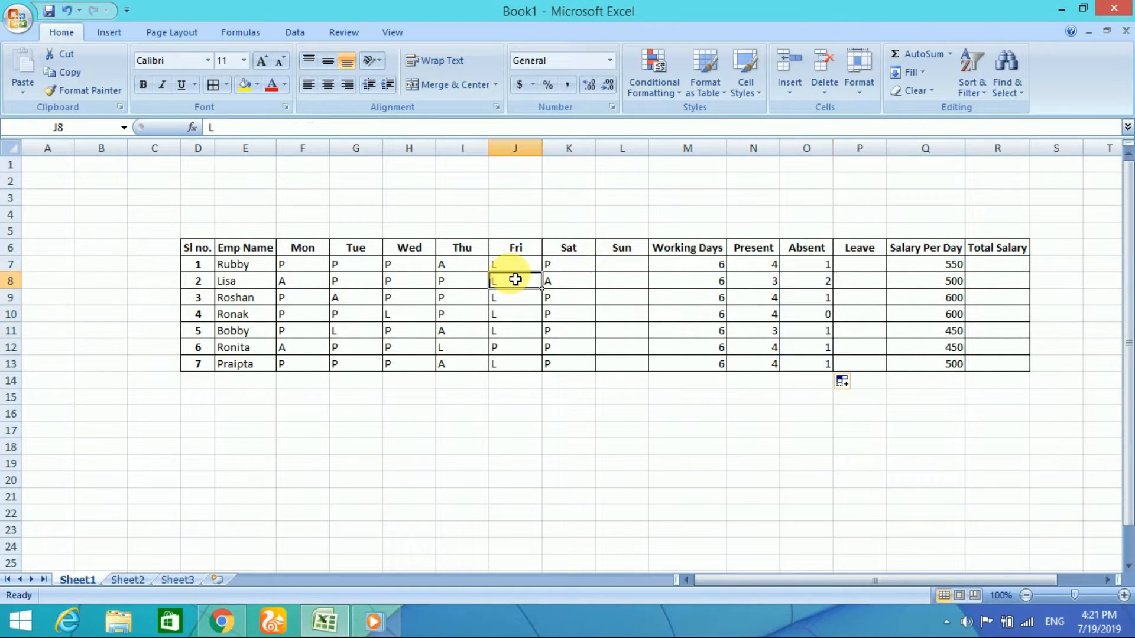
click(863, 264)
click(859, 250)
click(864, 264)
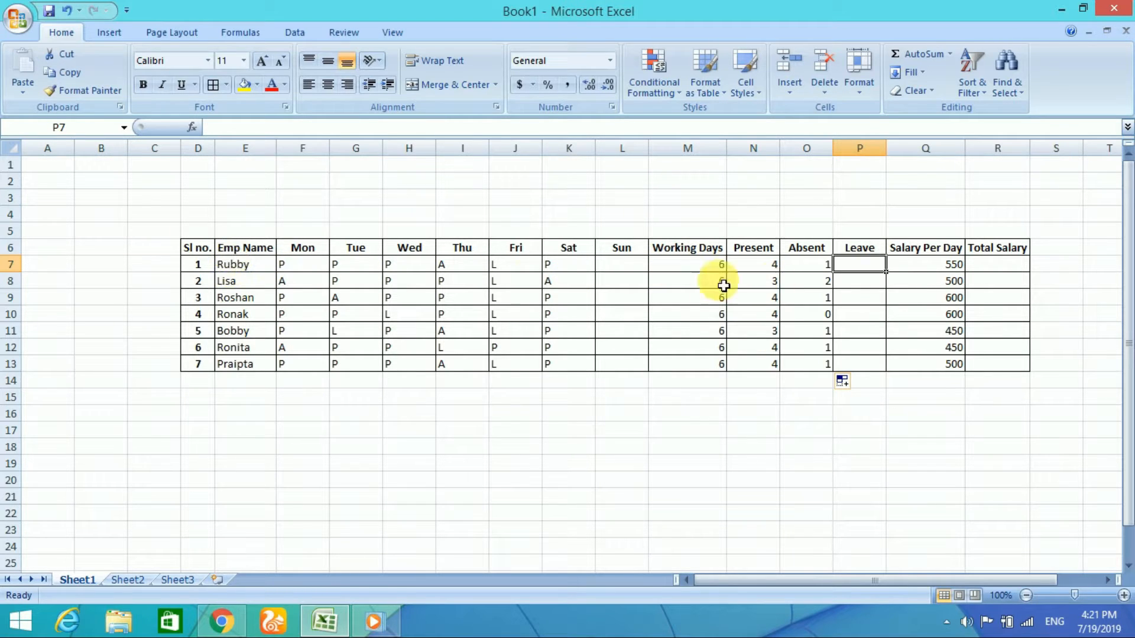
click(194, 127)
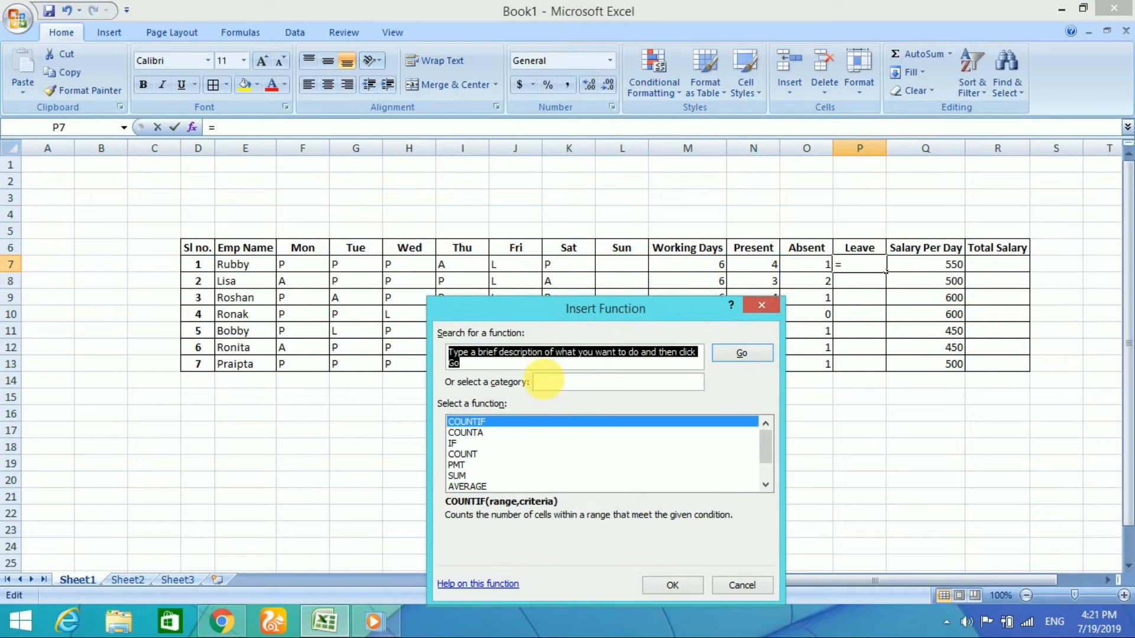
click(673, 584)
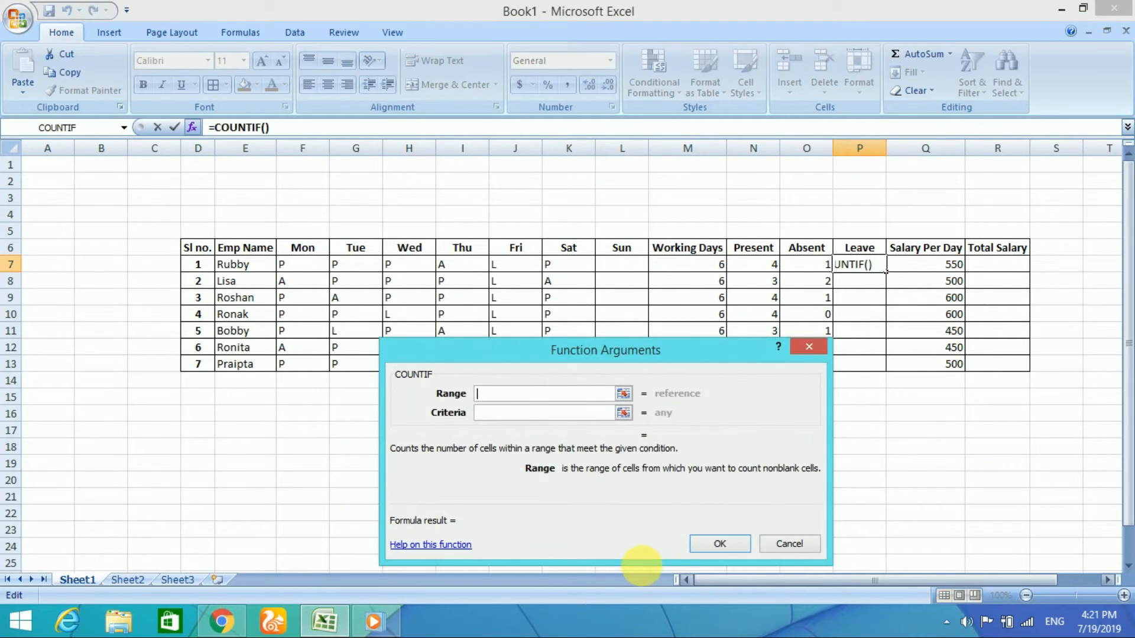
Step: Set the COUNTIF range to F7:L7 with criteria L and fill the Leave formula down to P13
drag(296, 265, 620, 267)
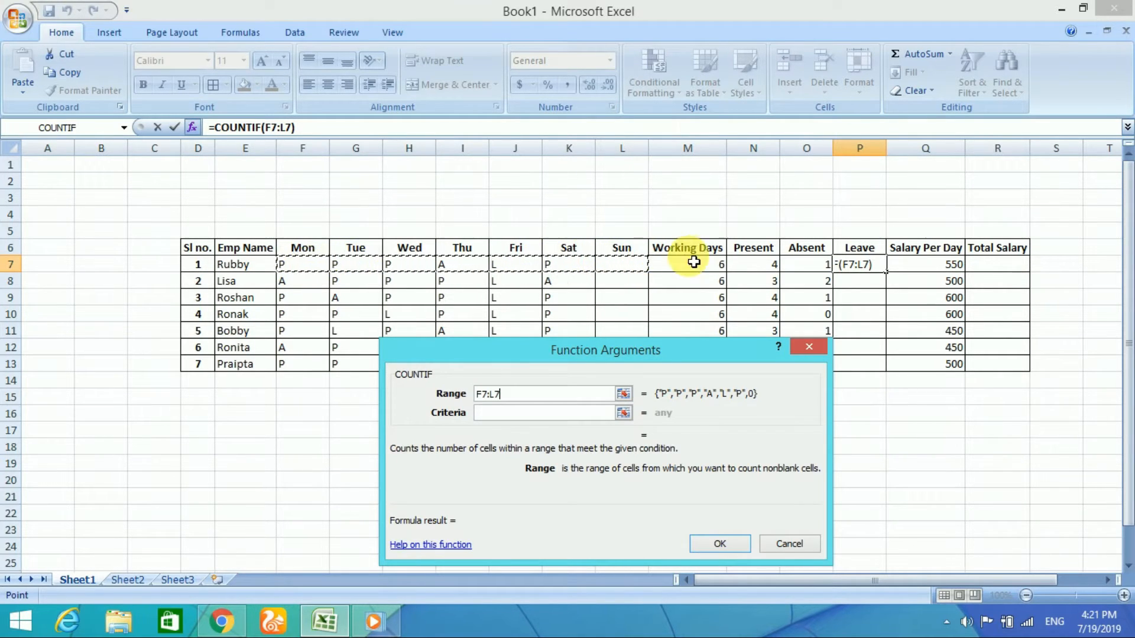
click(512, 417)
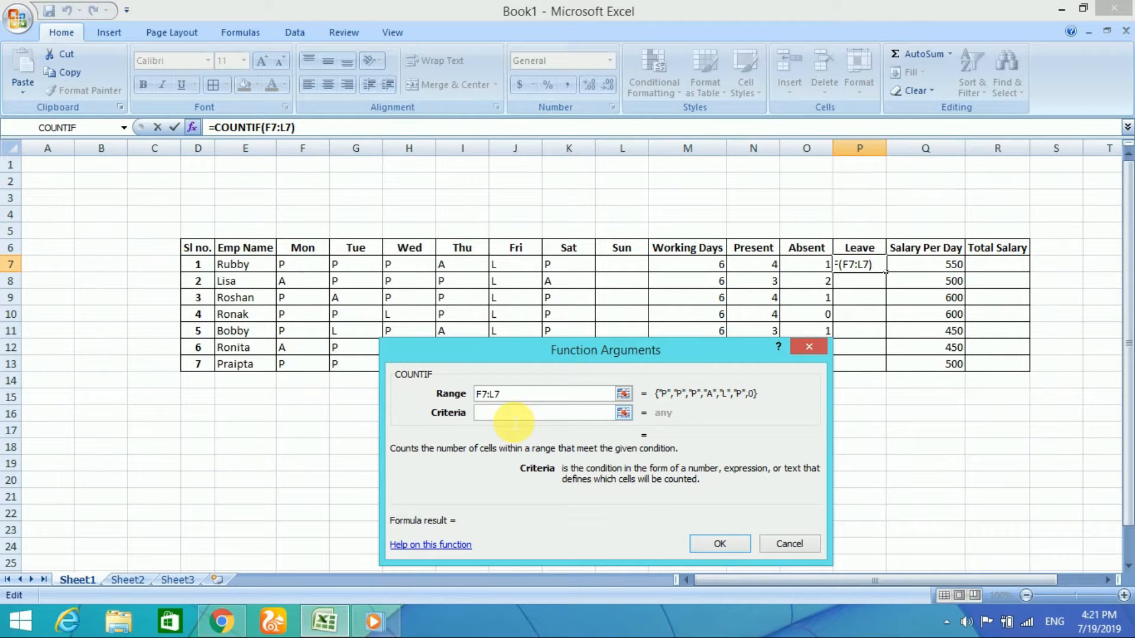
click(718, 545)
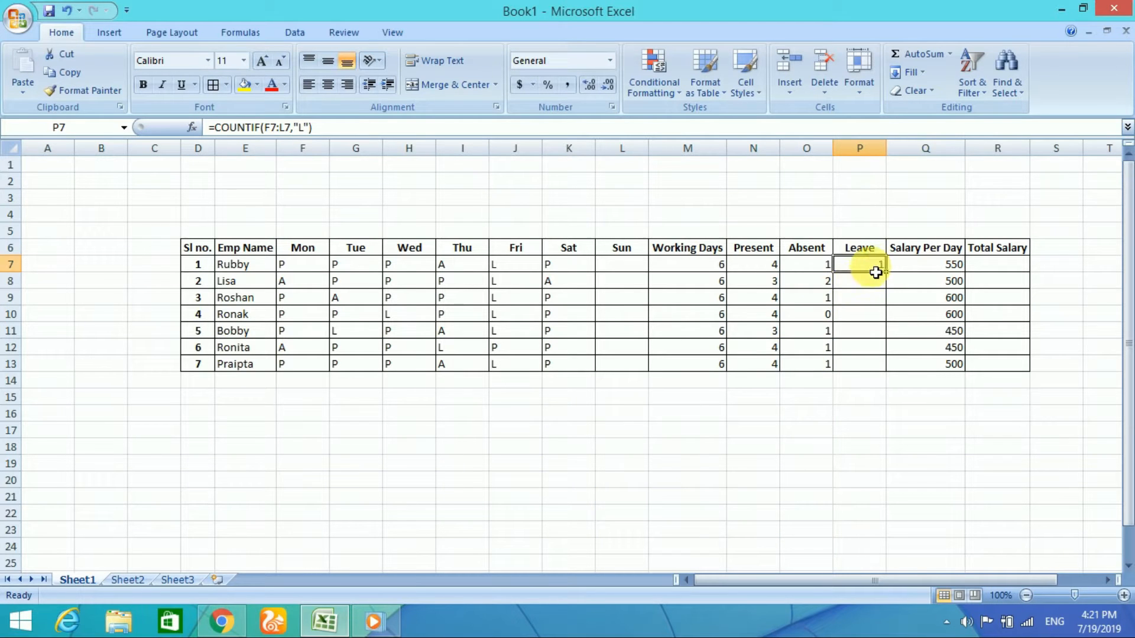
drag(893, 279, 911, 371)
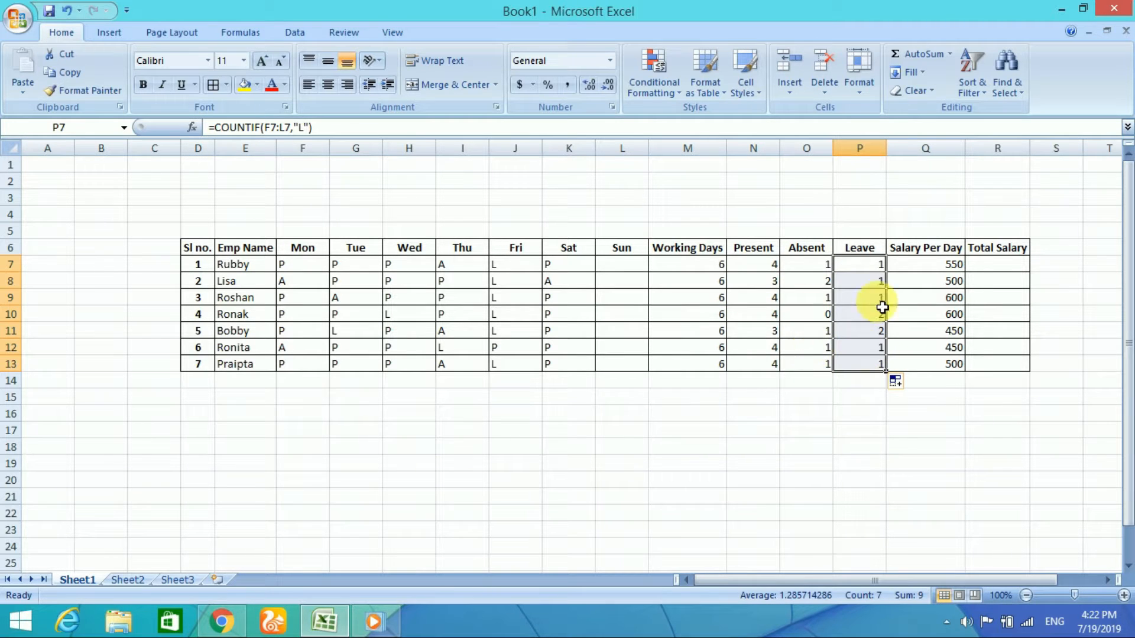
click(742, 350)
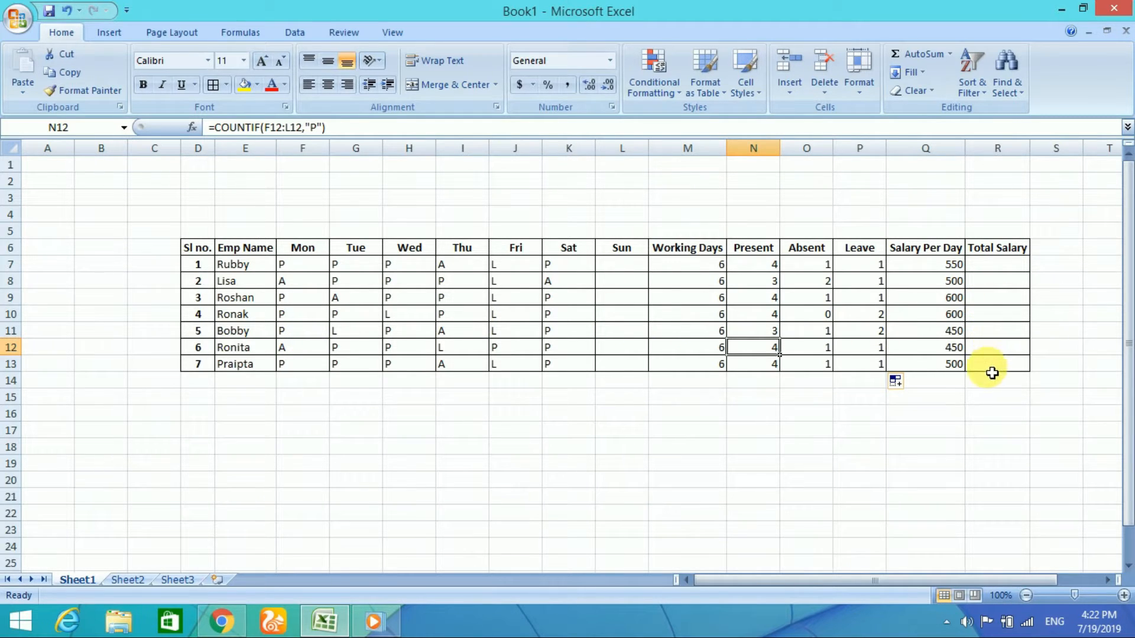
click(939, 262)
click(951, 331)
drag(957, 377, 952, 365)
click(958, 266)
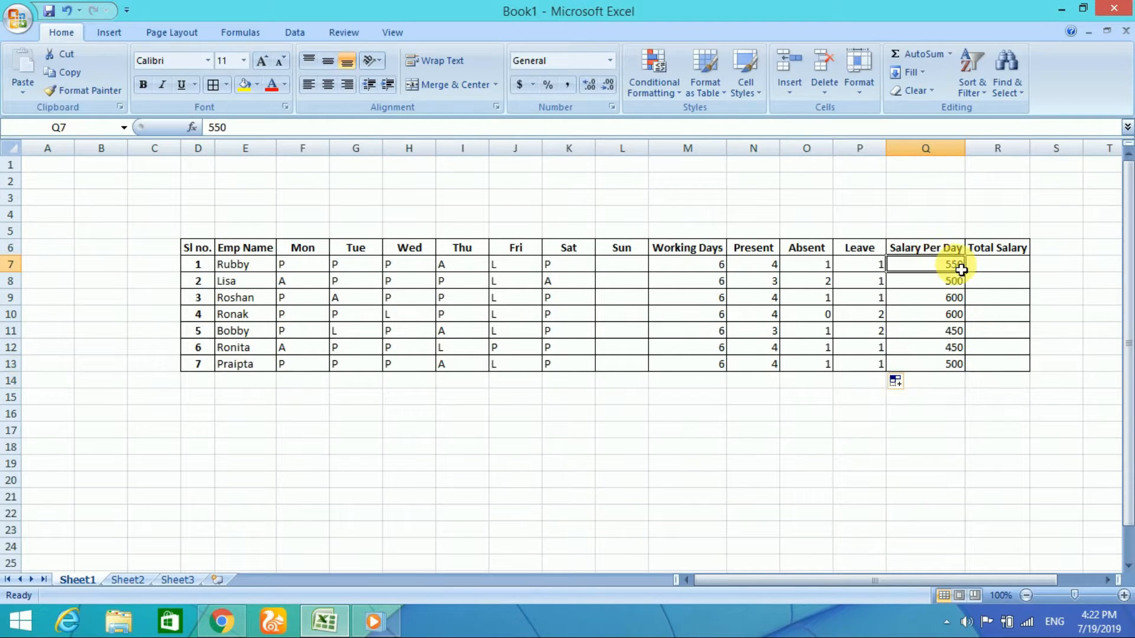
Step: Calculate Total Salary in R7 with the formula =N7*Q7 and fill it down to R13
click(1003, 266)
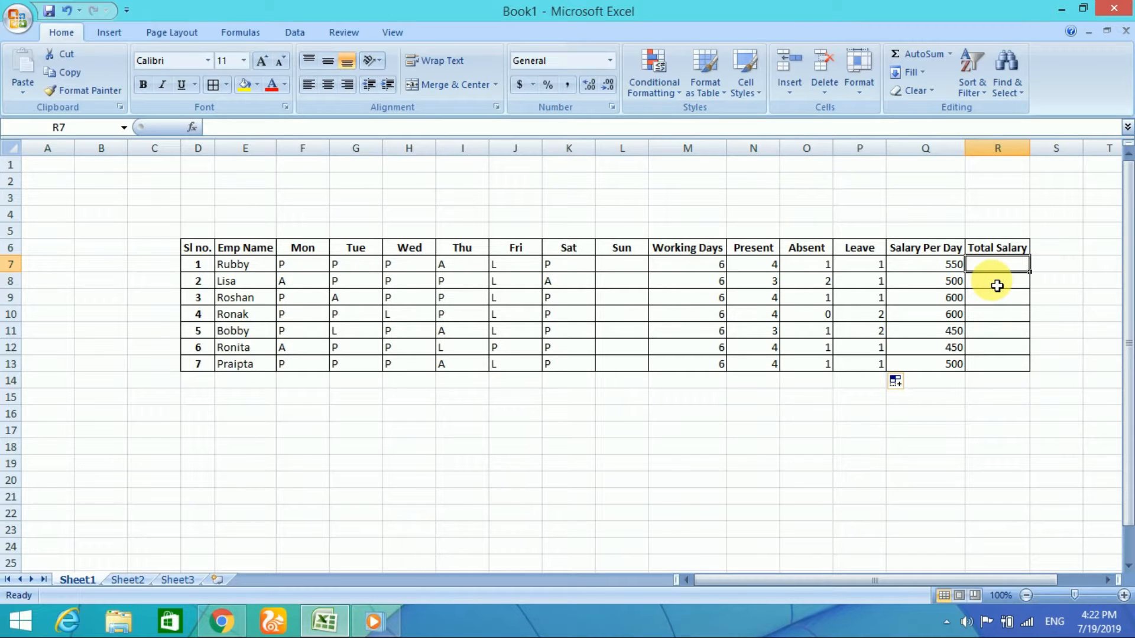
text(=)
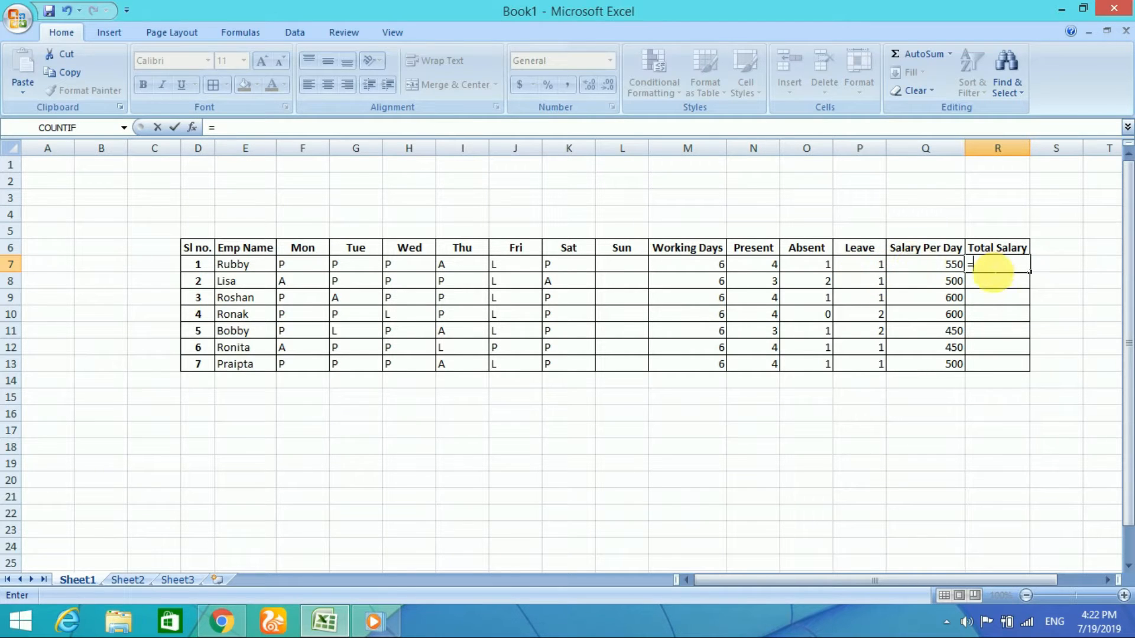
click(761, 269)
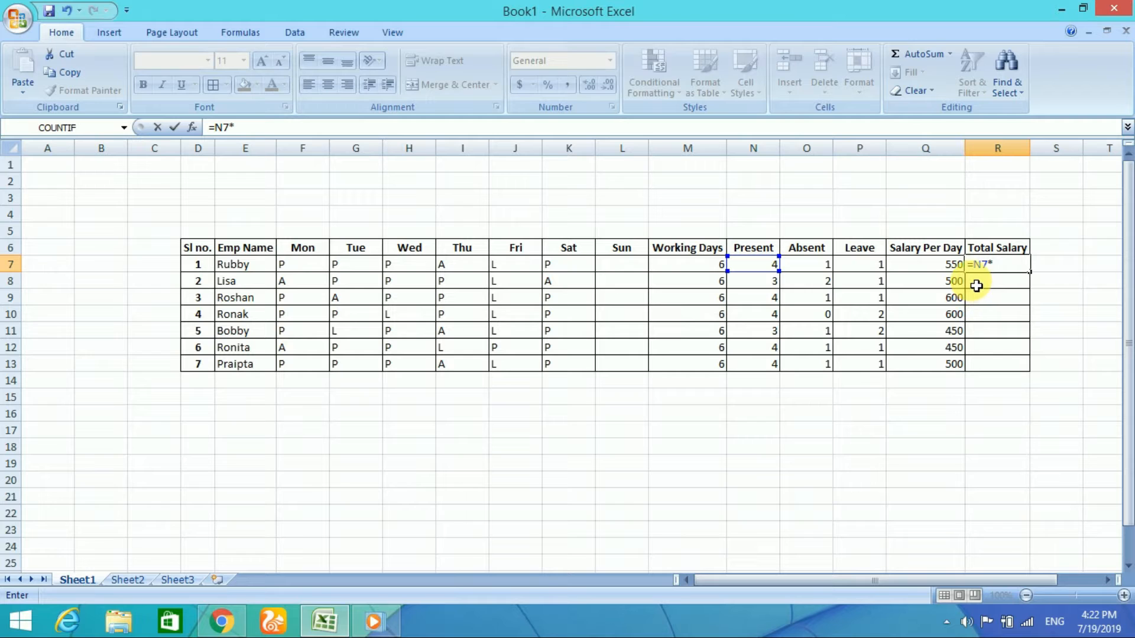
click(958, 273)
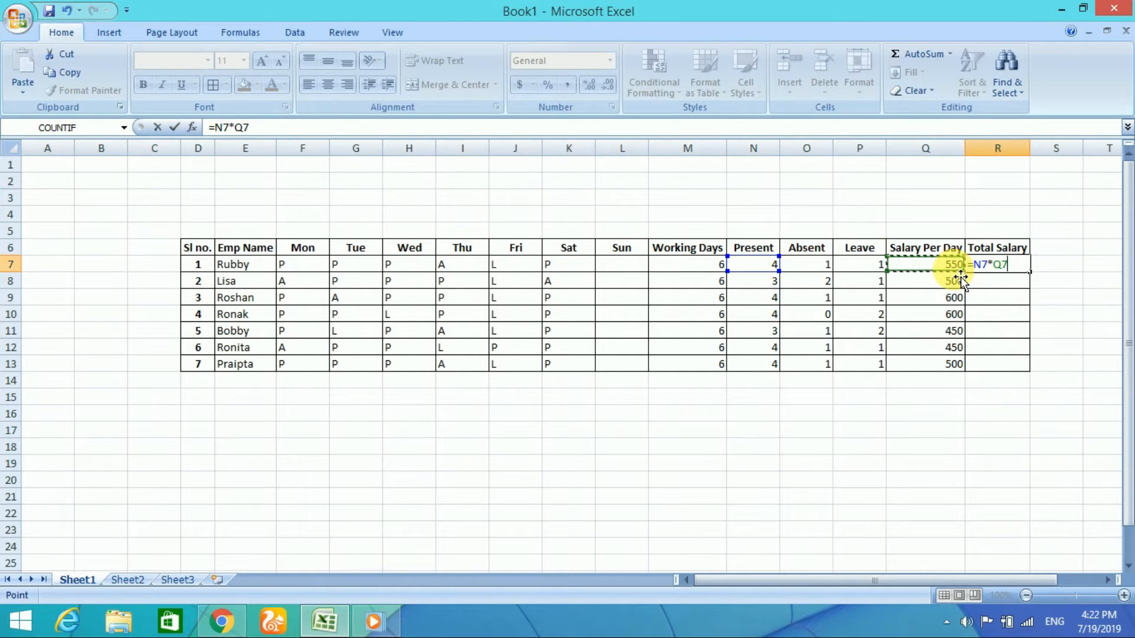
key(Return)
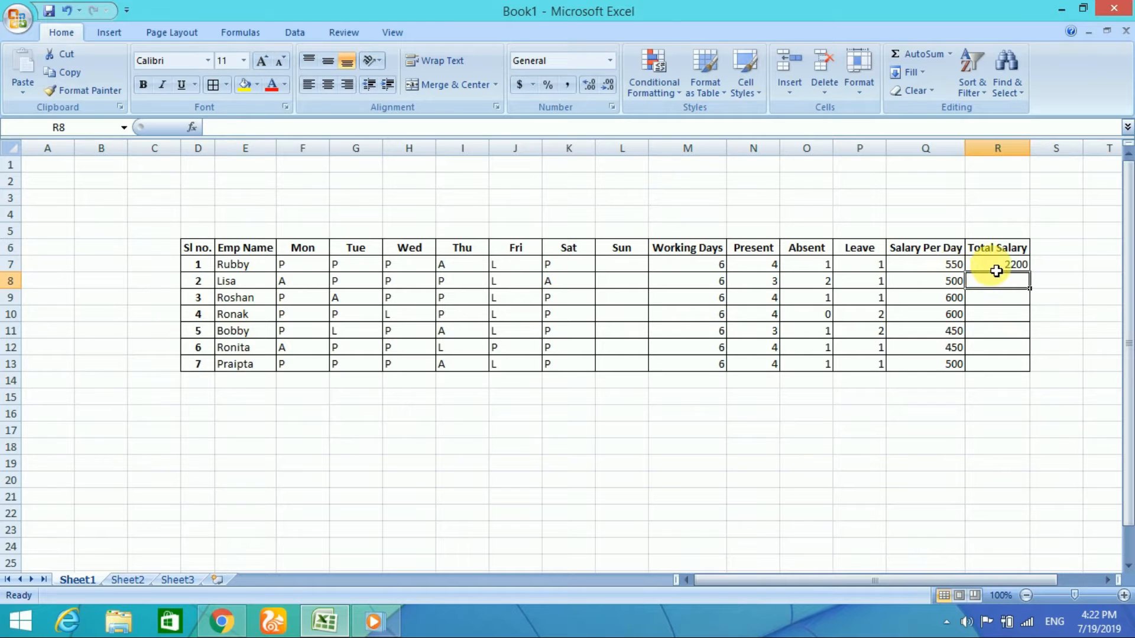
click(1015, 264)
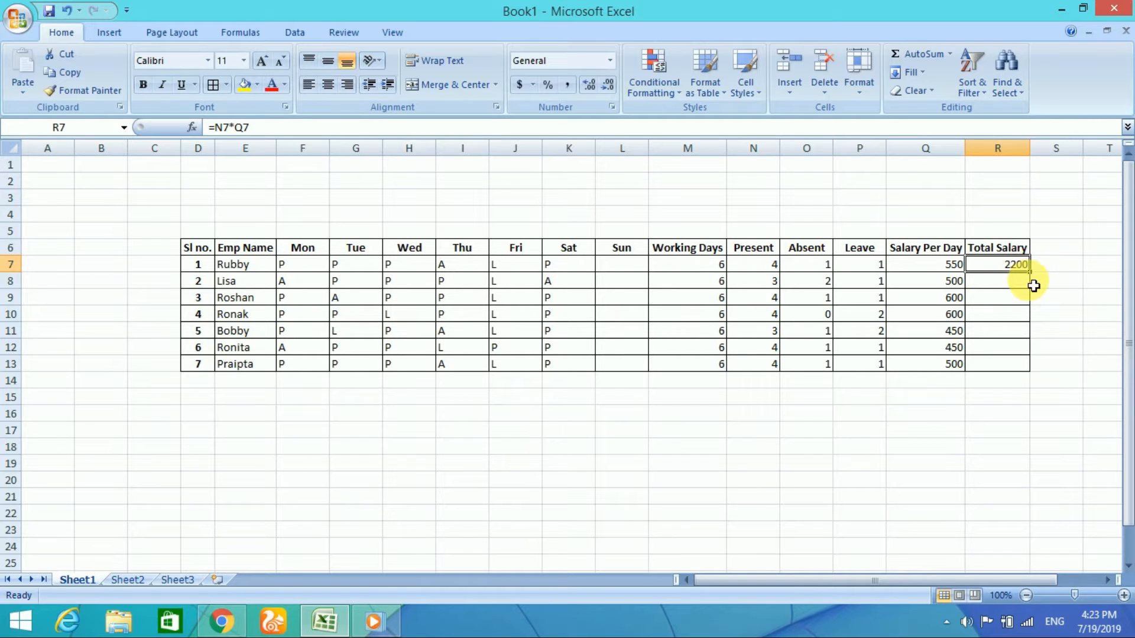
drag(1037, 276, 1029, 378)
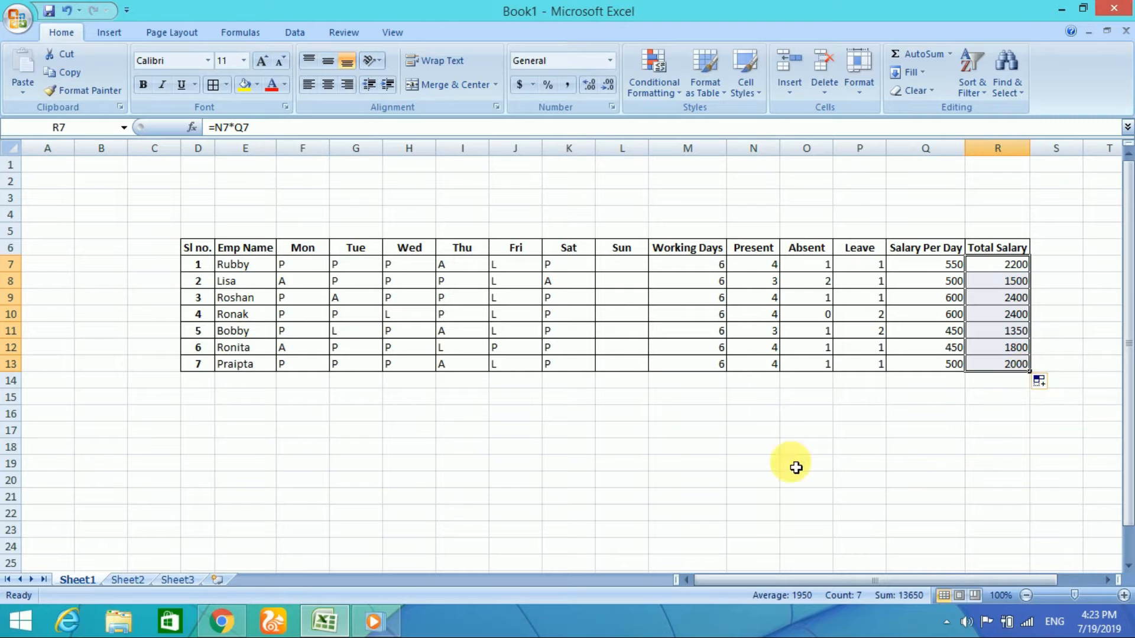
click(464, 463)
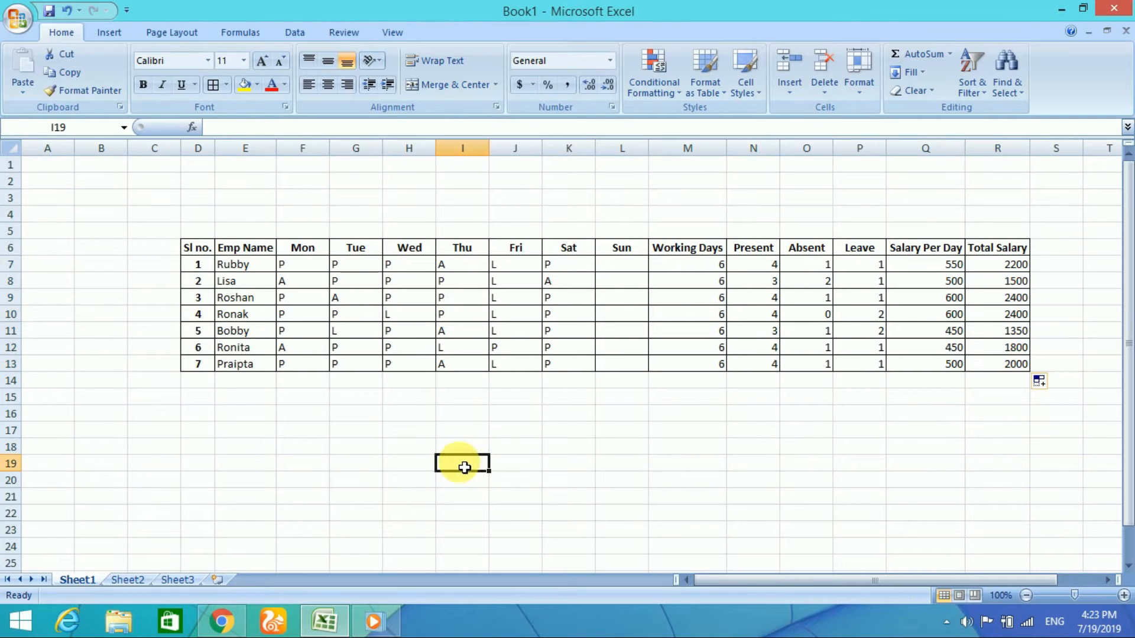
Step: Enter the row labels Present in E16 and Absent in E17 below the attendance table
click(247, 419)
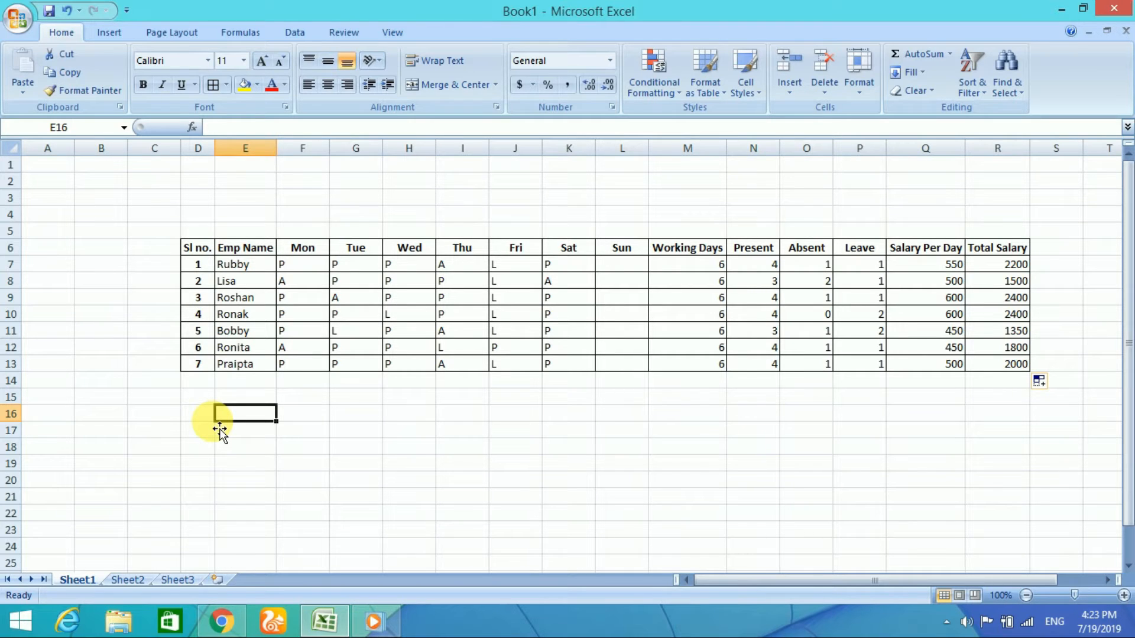
text(Pres)
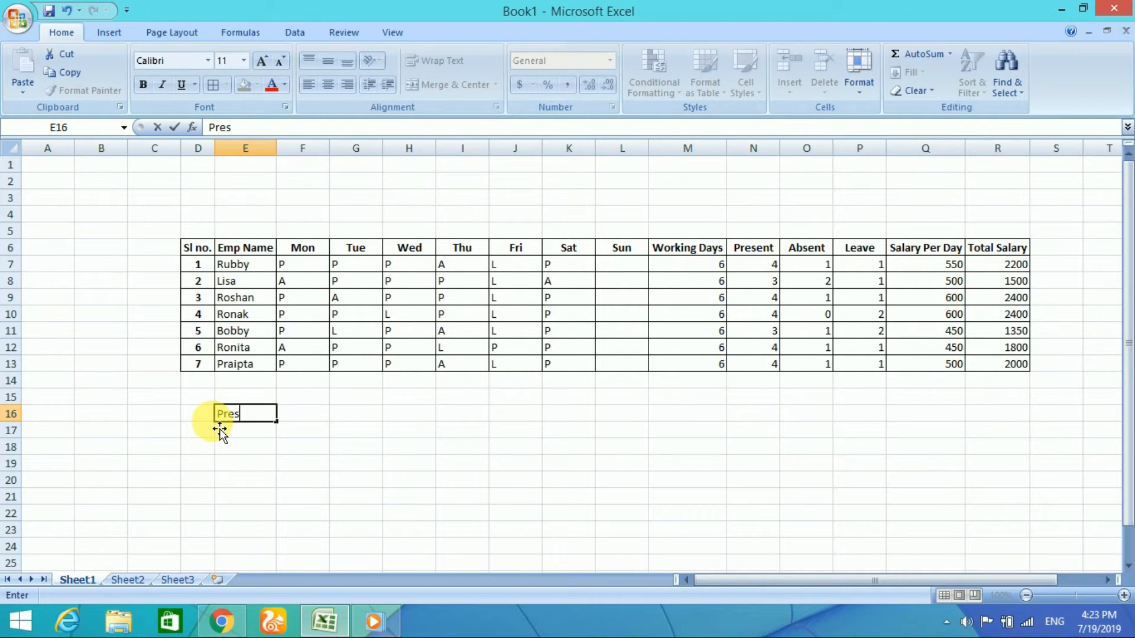
text(ent)
click(252, 440)
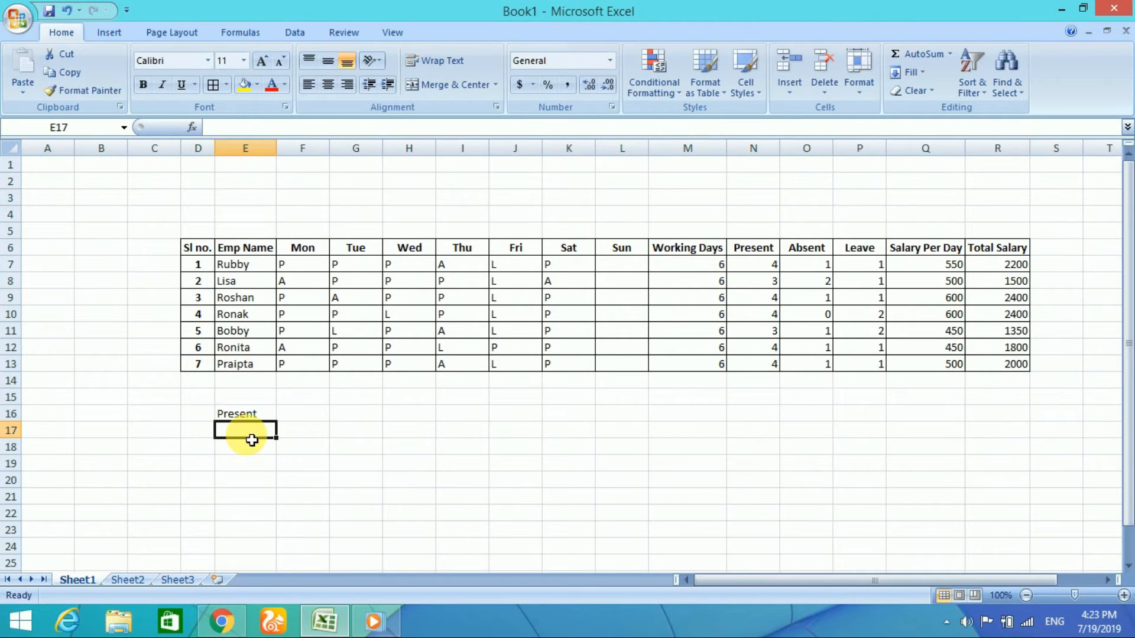
text(Absent)
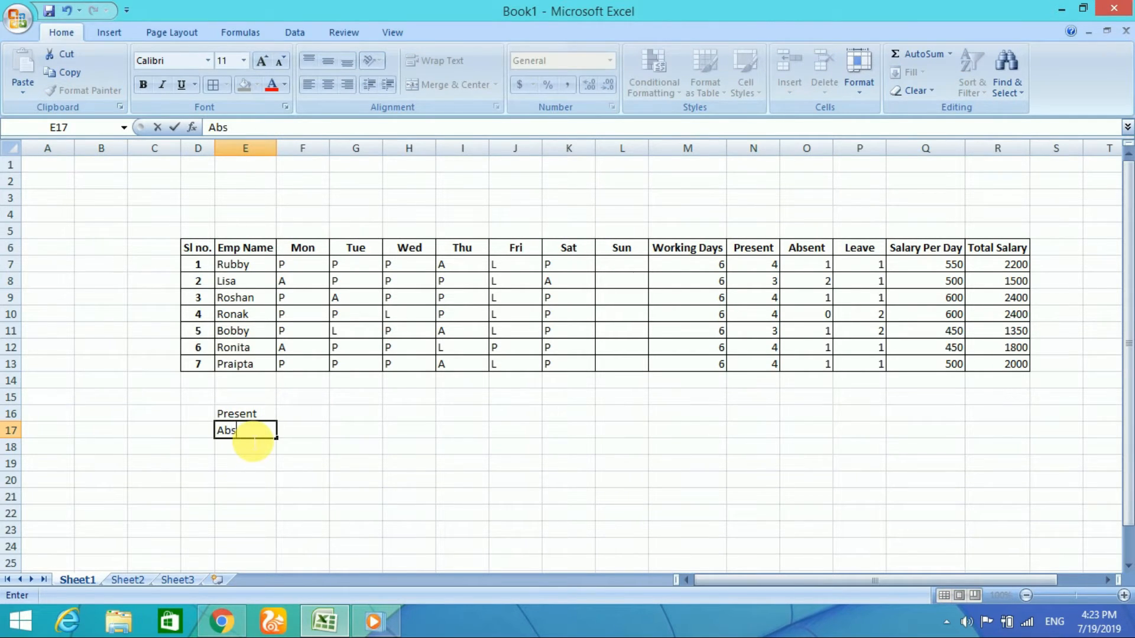
Step: Count Monday's present employees in F16 using COUNTIF with range F7:F13 and criteria P
click(300, 415)
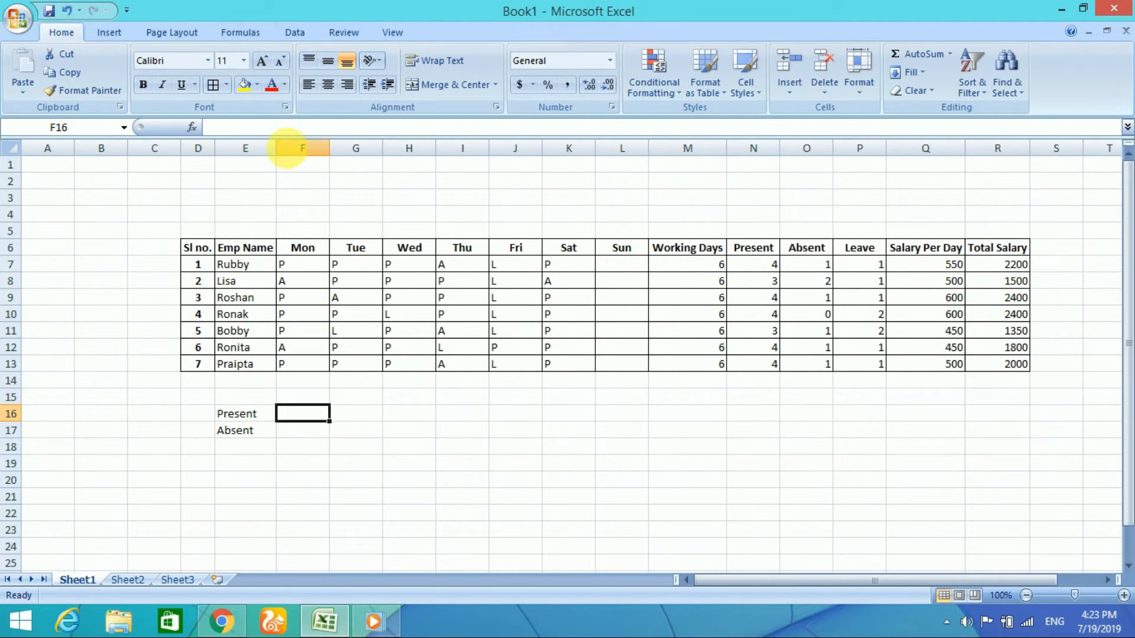
click(192, 127)
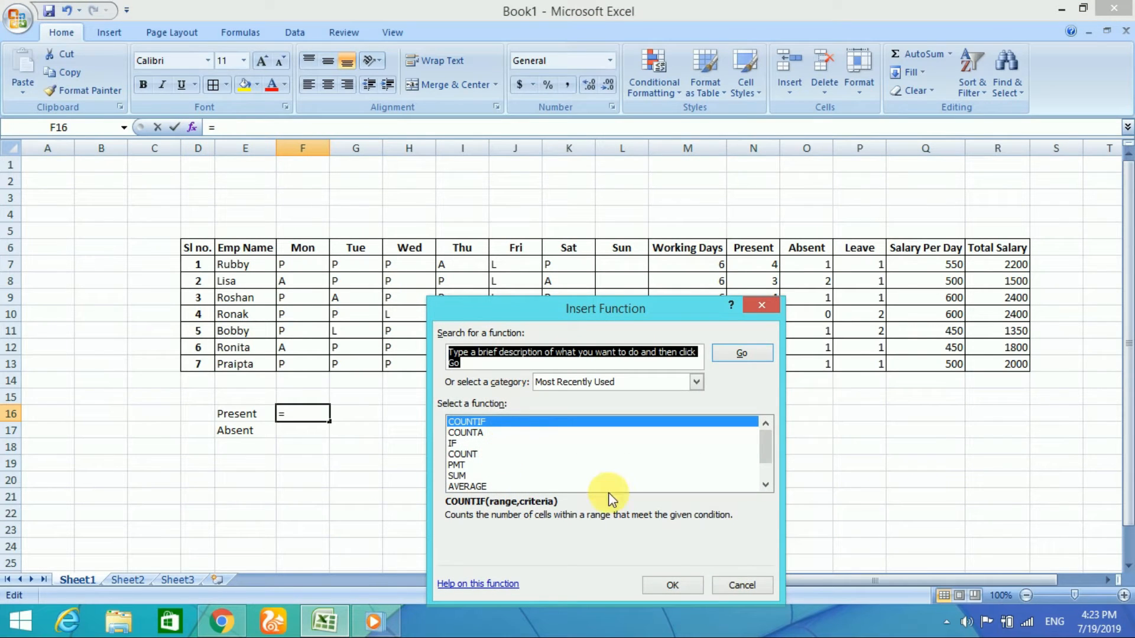
click(652, 586)
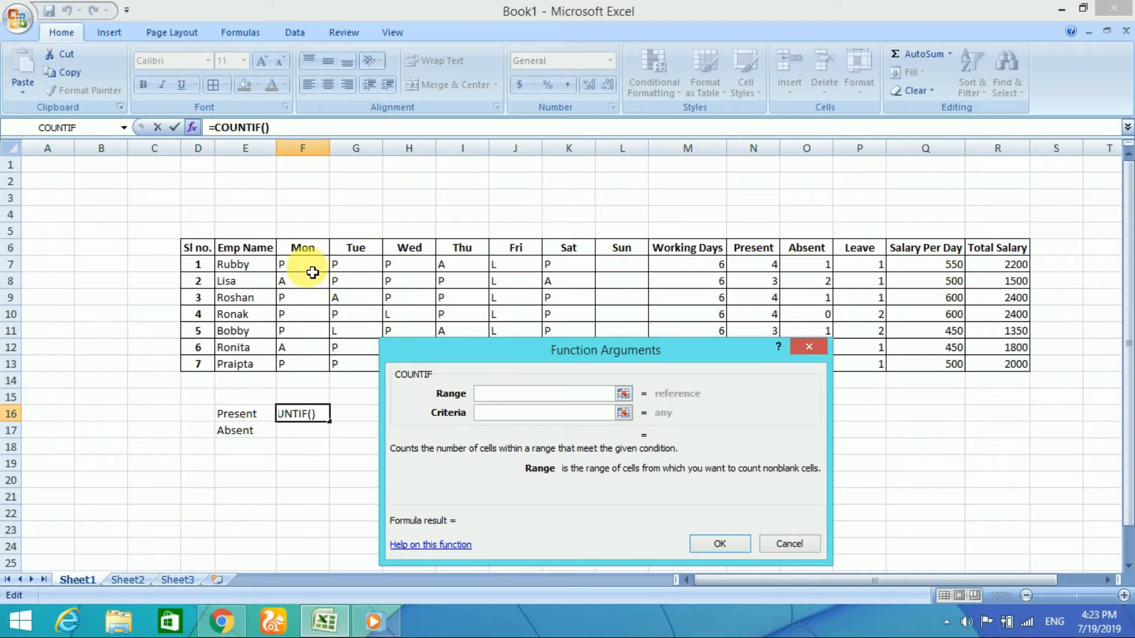
drag(311, 270, 309, 373)
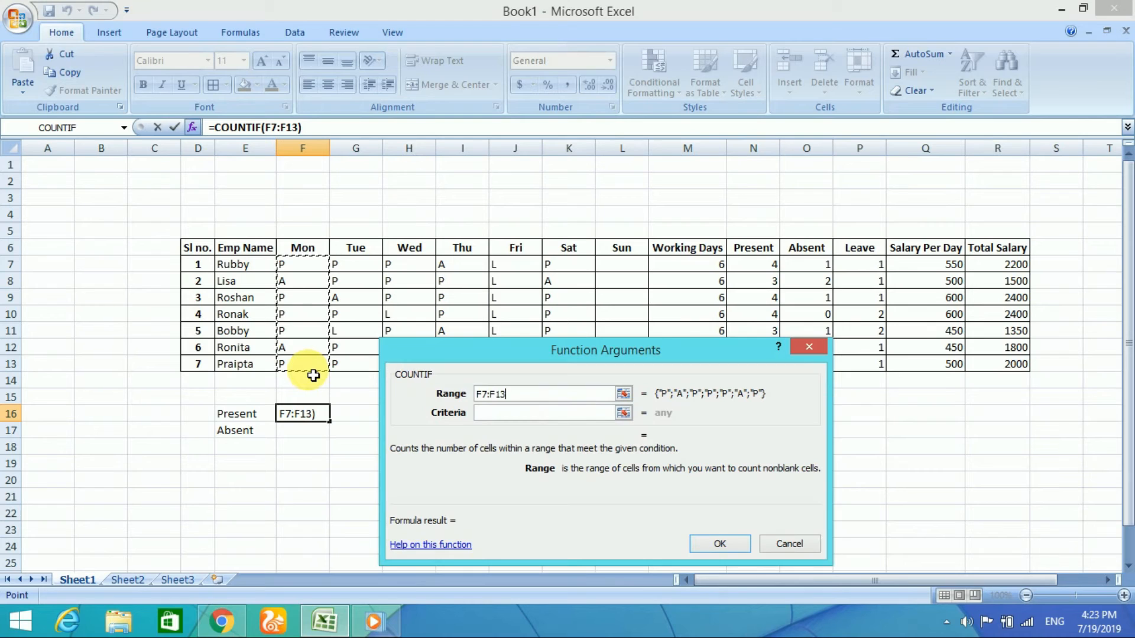
click(523, 419)
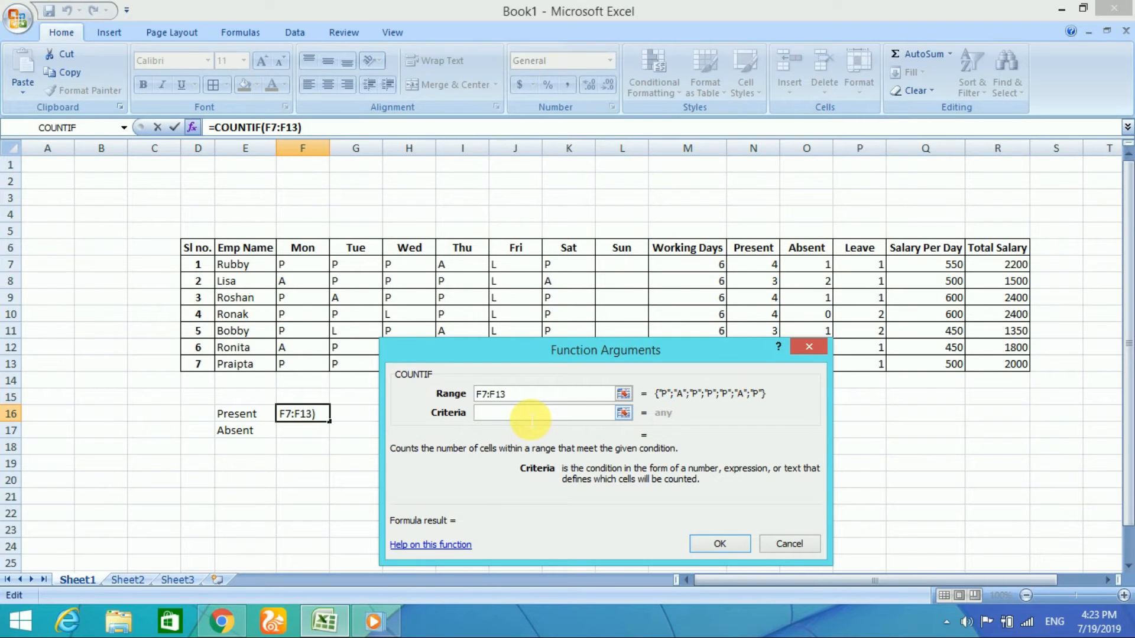
text(P)
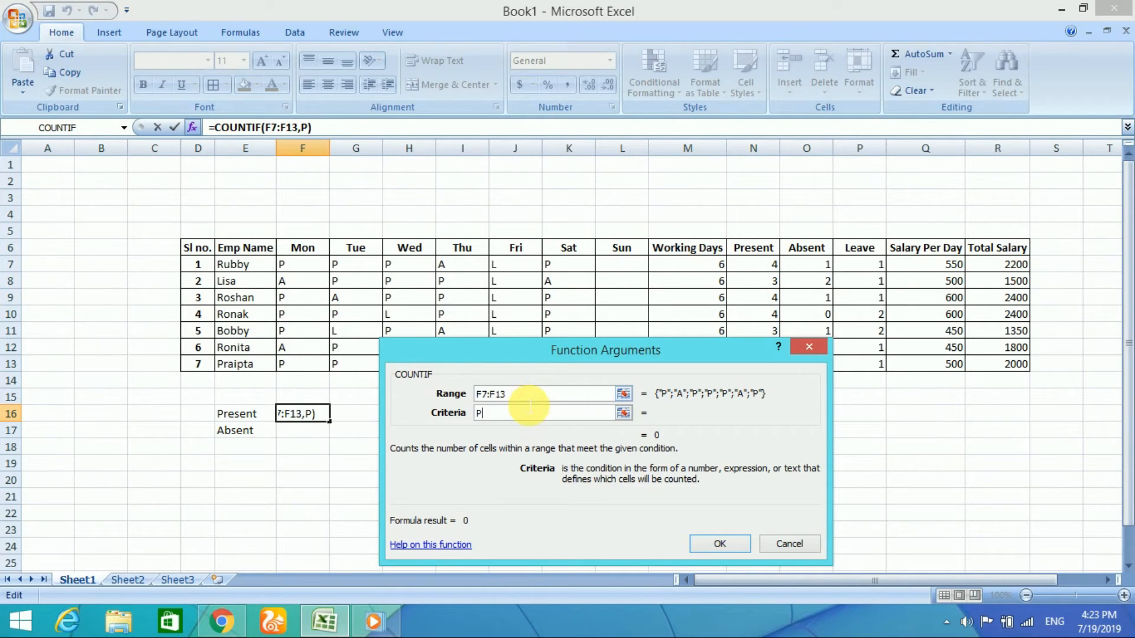
click(719, 544)
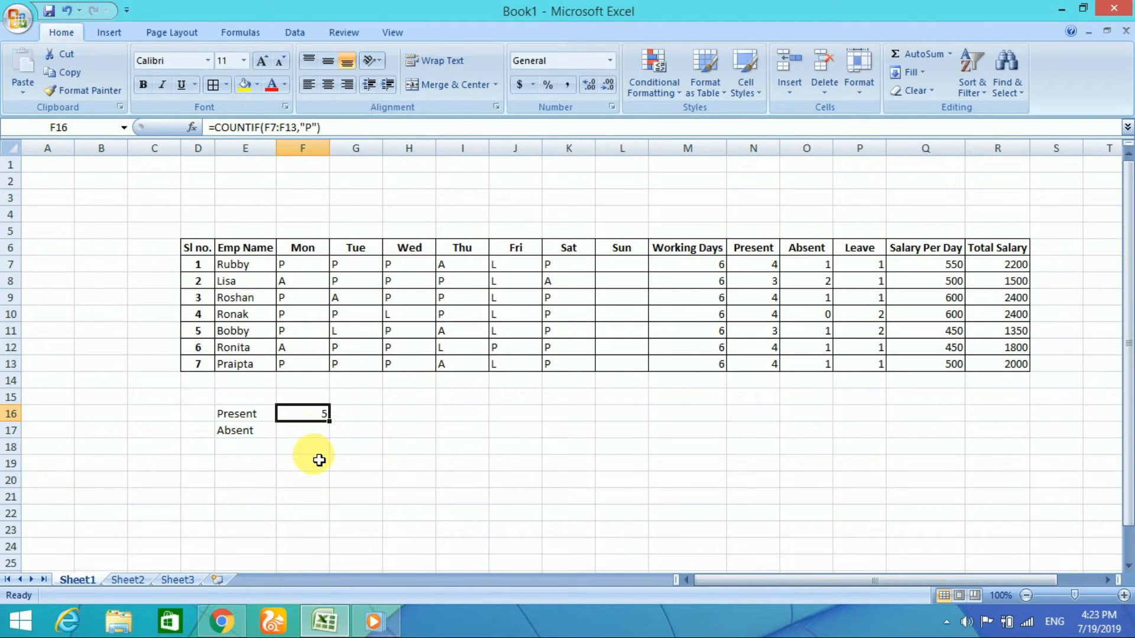
Step: Count Monday's absent employees in F17 using COUNTIF with range F7:F13 and criteria A
click(307, 430)
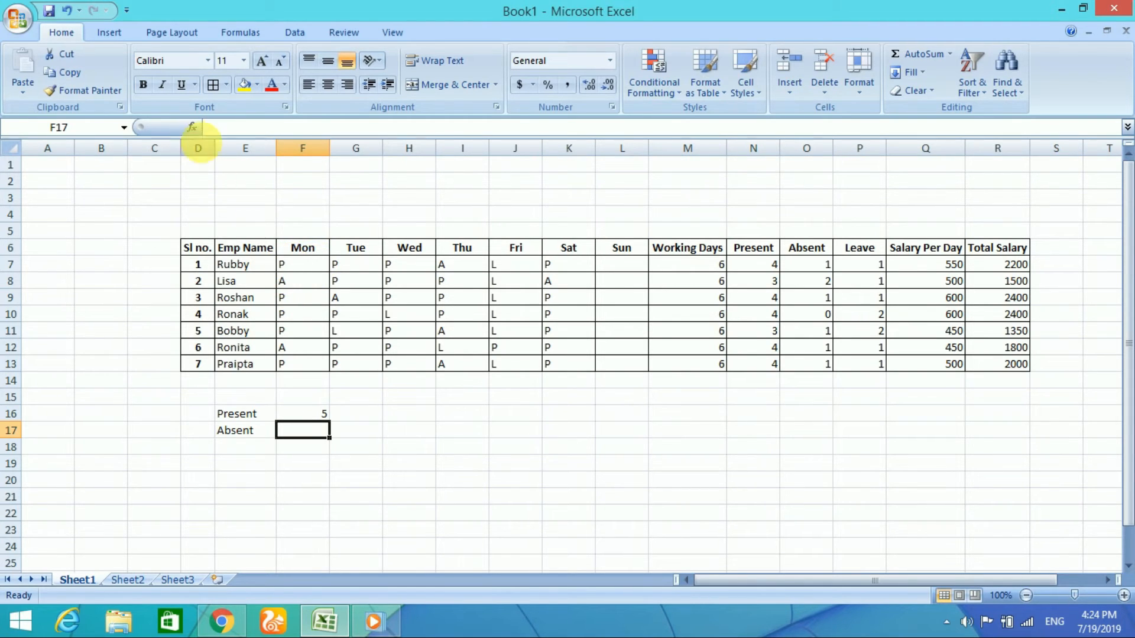
click(192, 128)
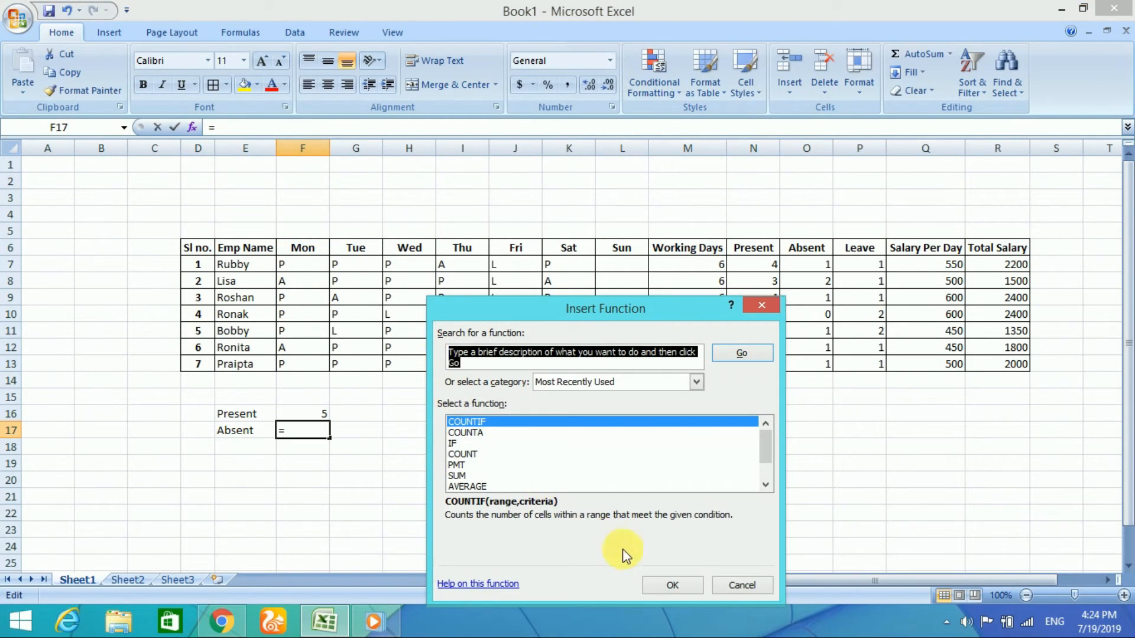
click(687, 586)
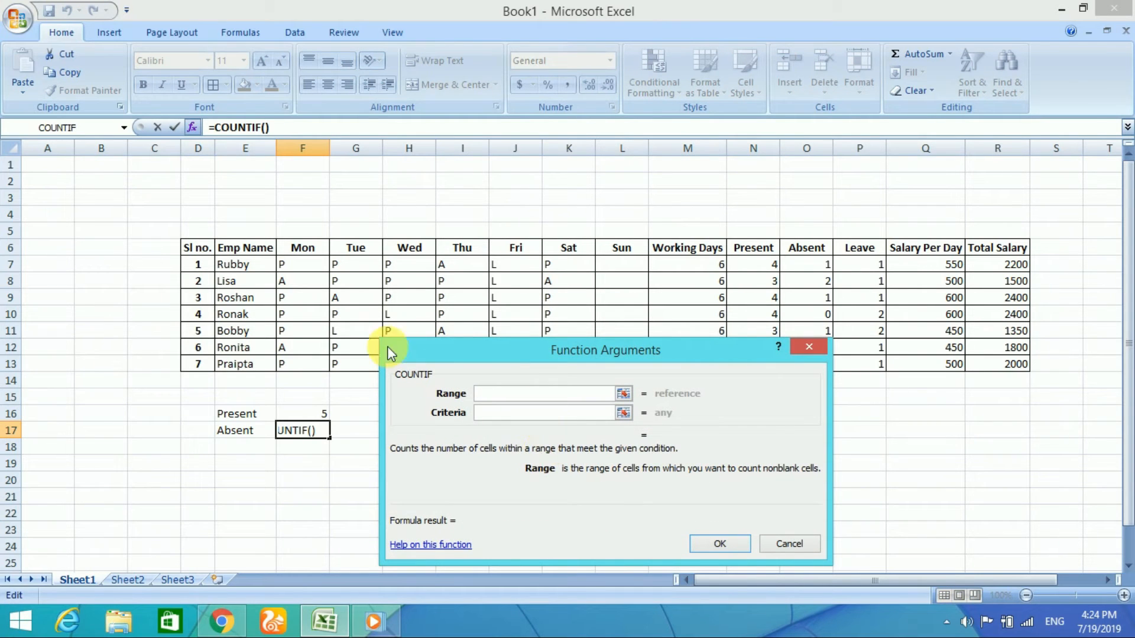
click(311, 268)
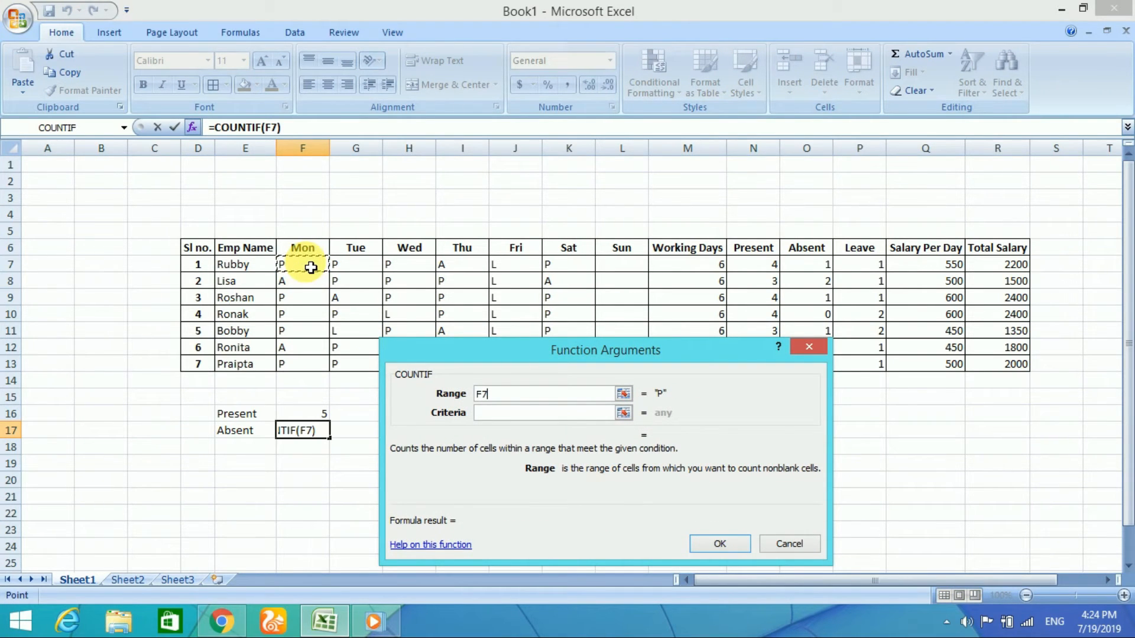
drag(311, 268, 307, 368)
click(508, 416)
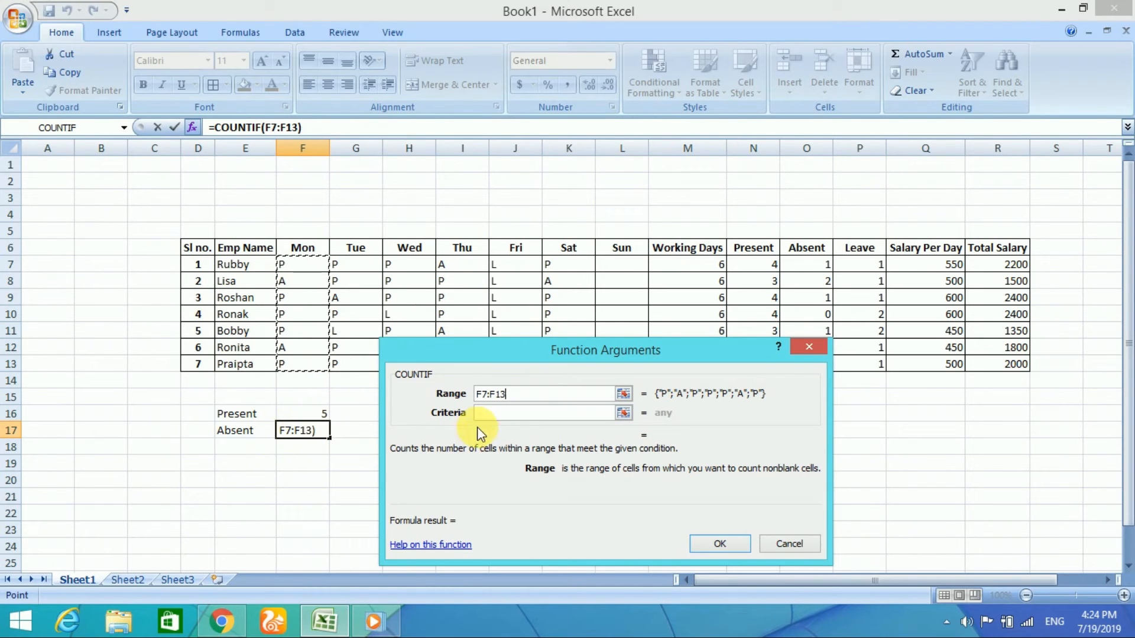
click(502, 417)
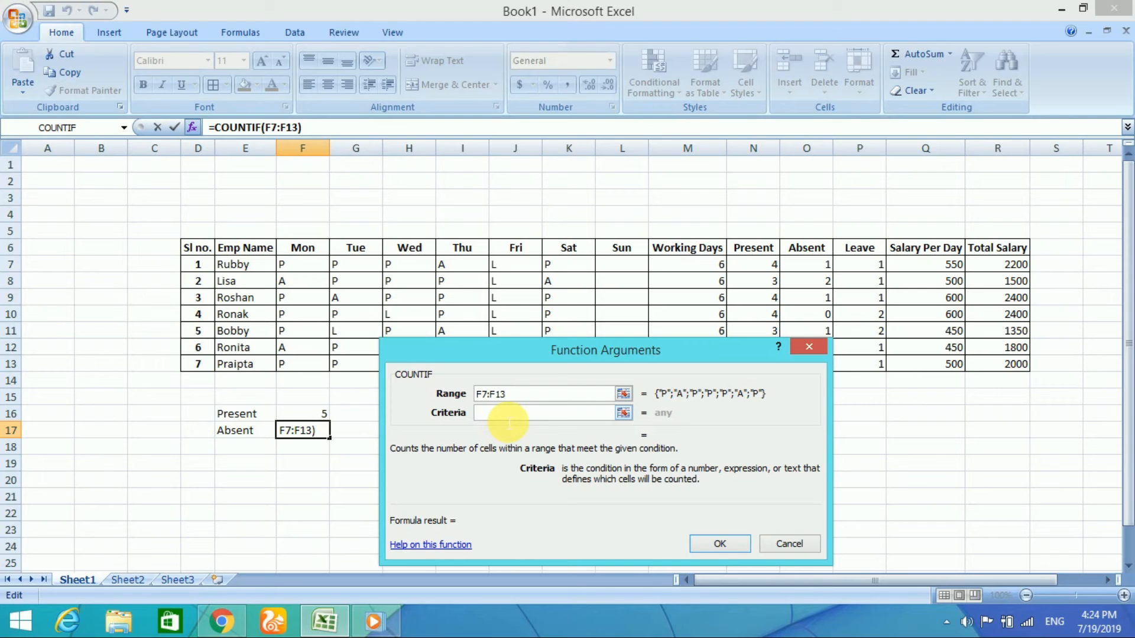
text(A)
click(720, 542)
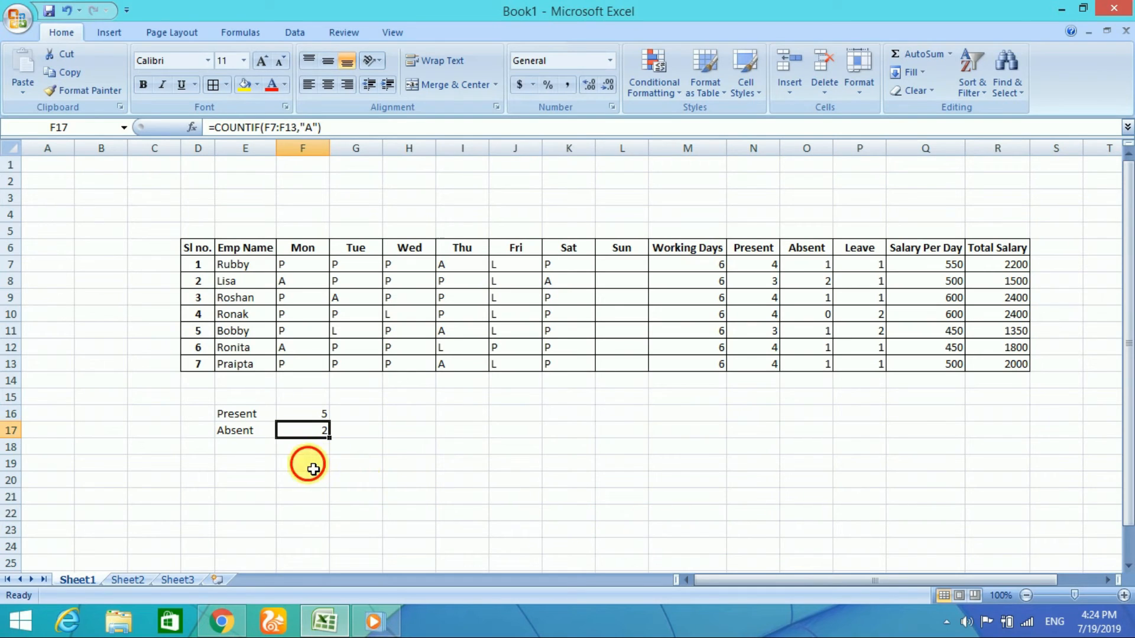
click(314, 468)
click(240, 414)
click(248, 431)
click(325, 432)
click(325, 416)
click(304, 447)
Step: Fill the Present and Absent count formulas in F16:F17 across to the Sun column, L16:L17
click(316, 416)
drag(324, 422, 783, 431)
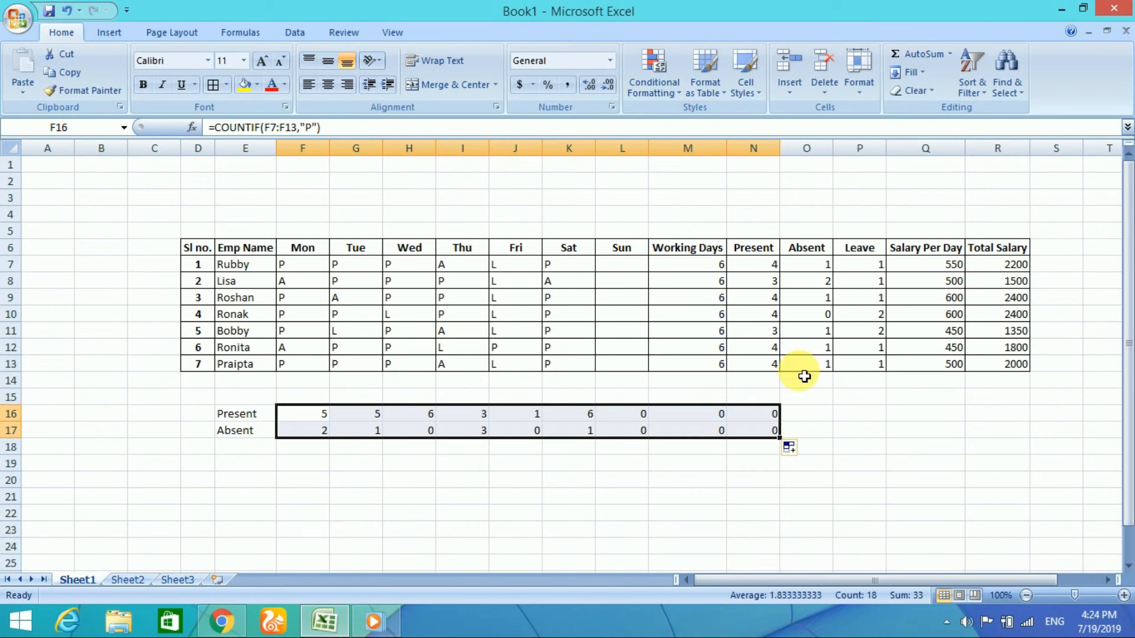
drag(780, 438, 638, 439)
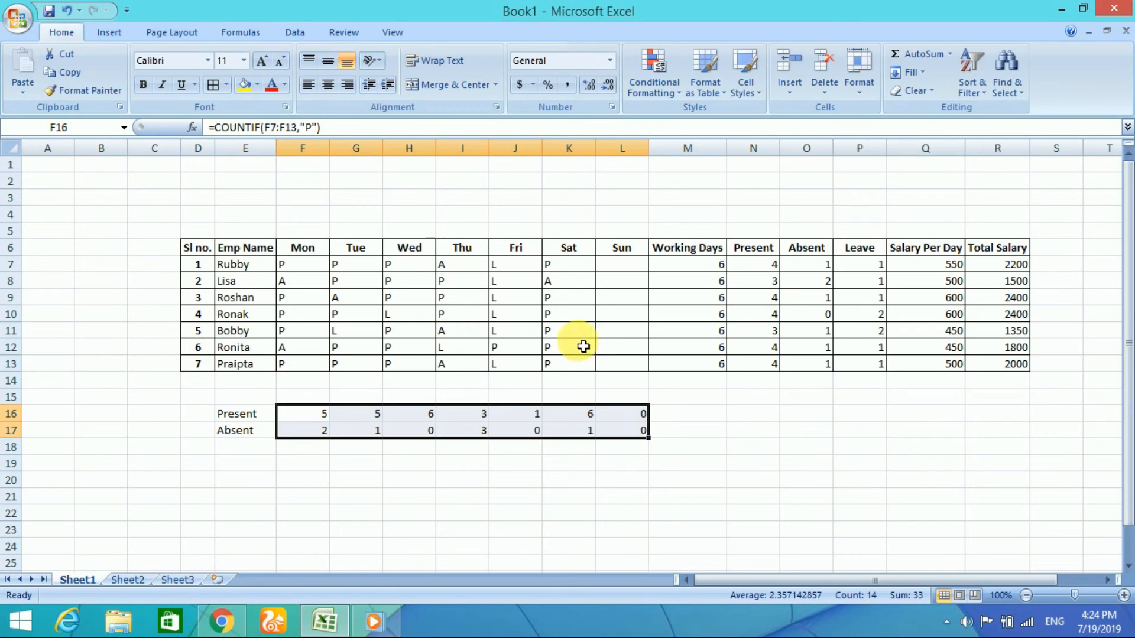
click(291, 419)
click(370, 414)
click(370, 431)
click(311, 418)
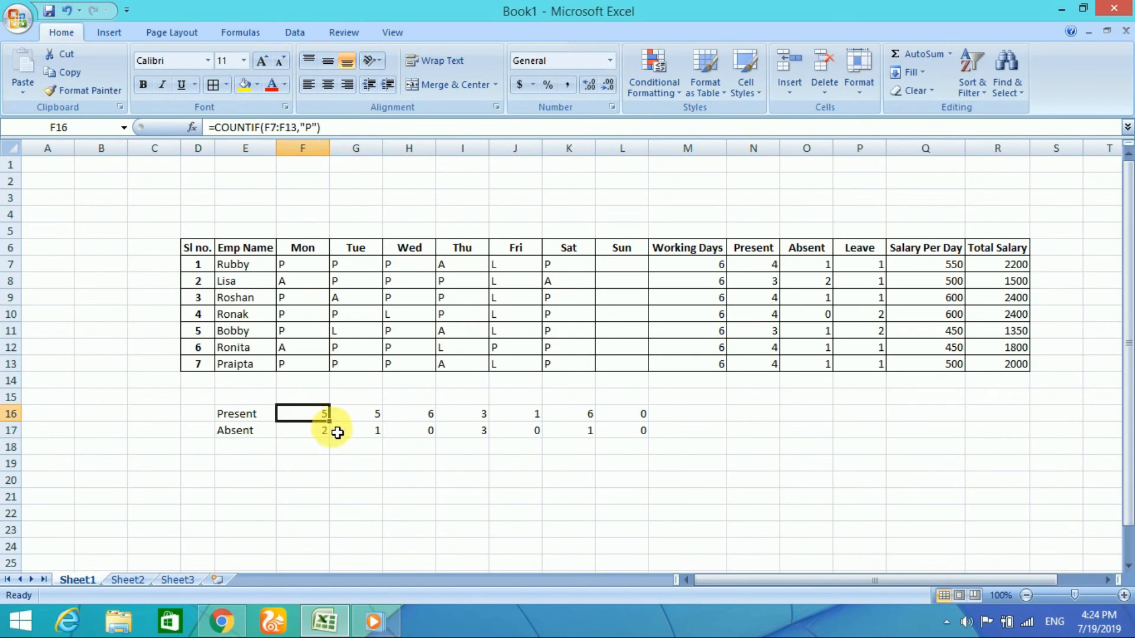